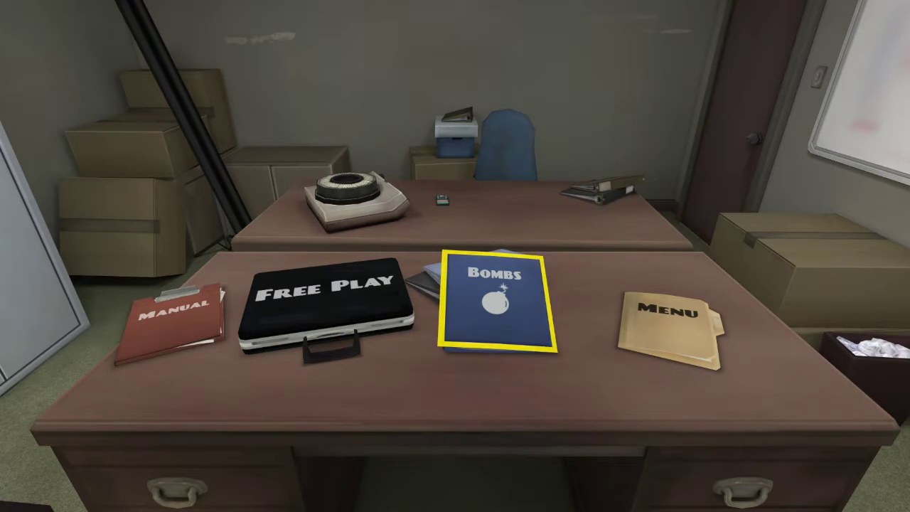
Step: Launch a Free Play bomb at 5:00 with 3 modules
left_click(325, 306)
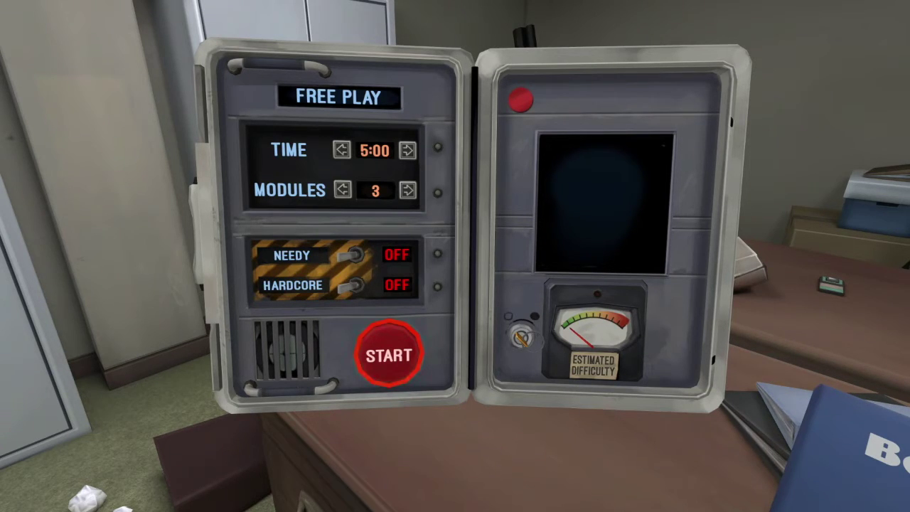
left_click(389, 355)
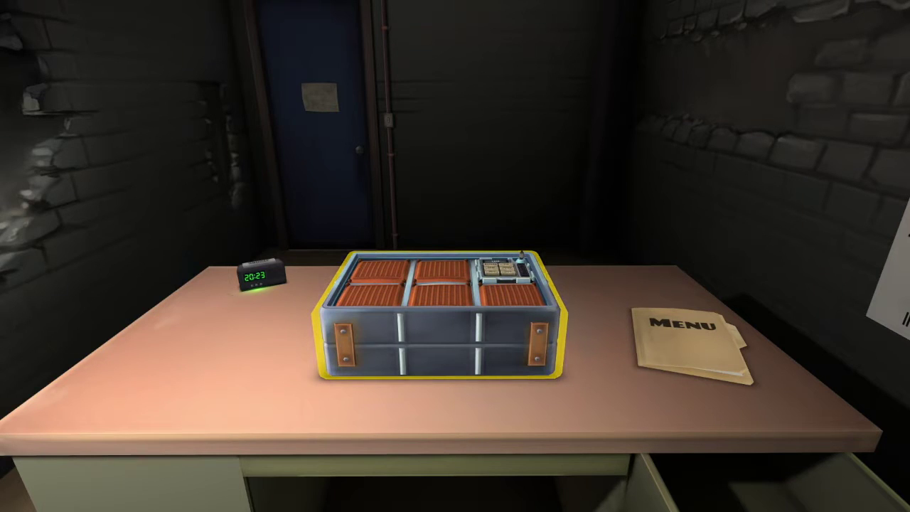
Step: Pick up the bomb, turn it to inspect its faces, and show the Mazes manual page
left_click(505, 270)
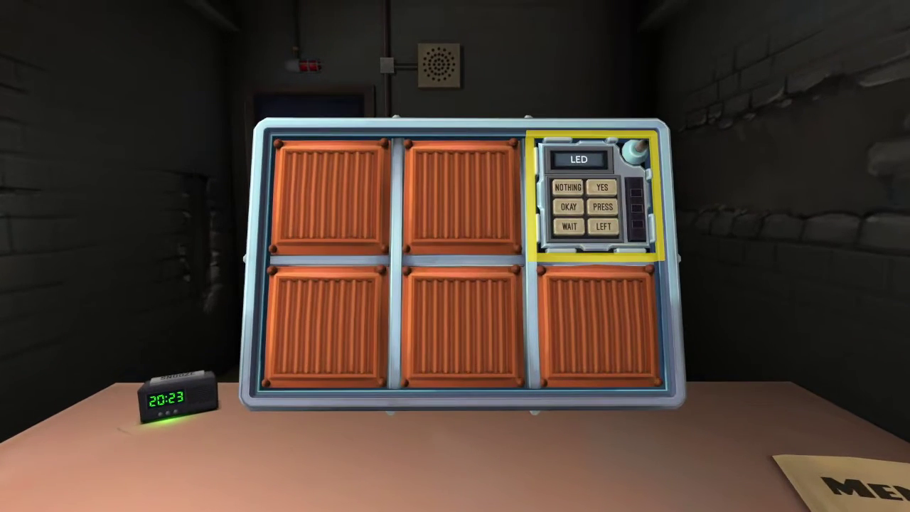
mouse_move(594, 199)
left_mouse_down()
mouse_move(441, 192)
mouse_move(484, 192)
left_mouse_up()
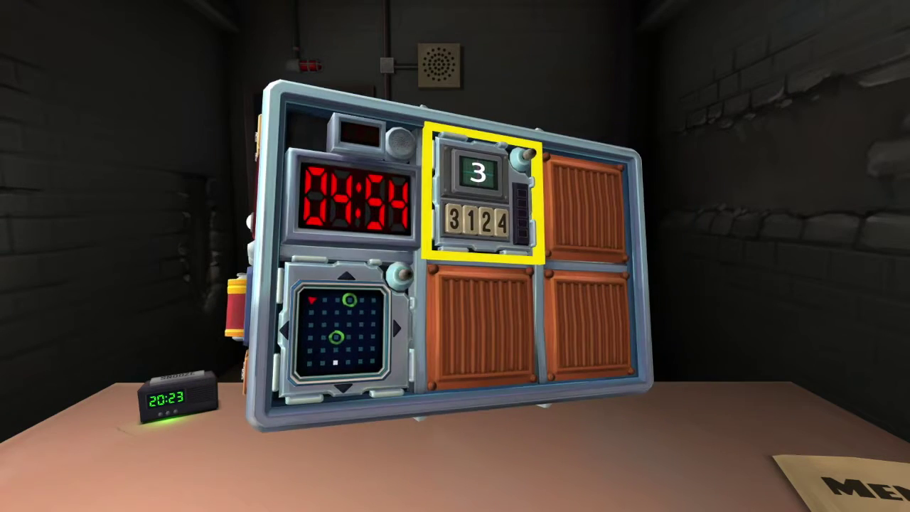
left_click_drag(483, 192, 298, 192)
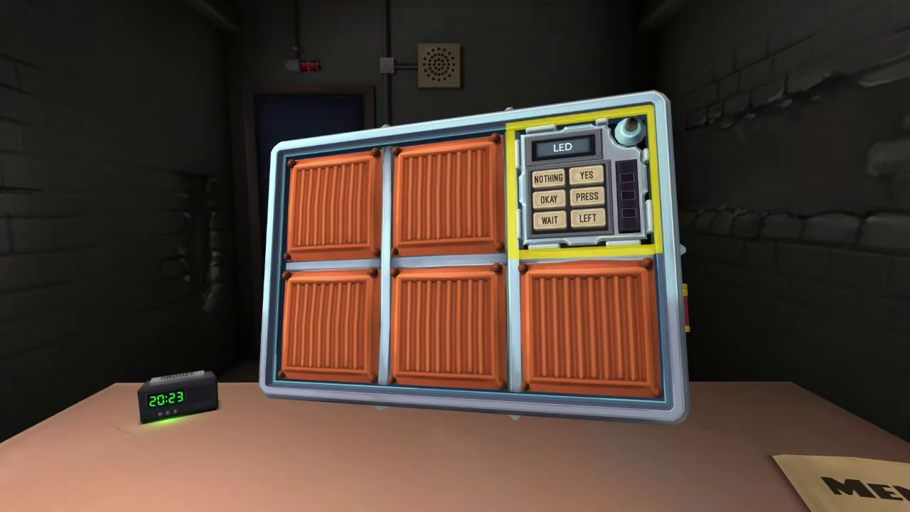
mouse_move(583, 184)
left_mouse_down()
mouse_move(491, 192)
mouse_move(547, 192)
mouse_move(512, 199)
mouse_move(568, 207)
left_mouse_up()
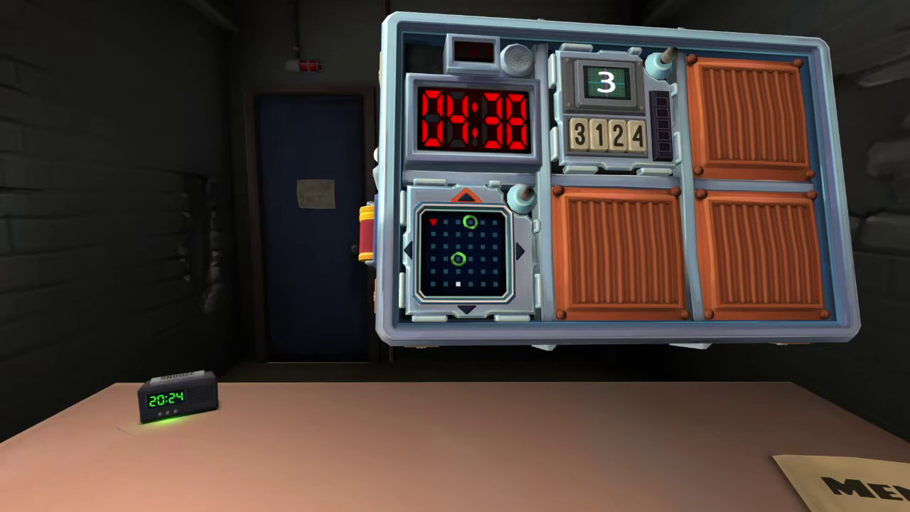
key("m")
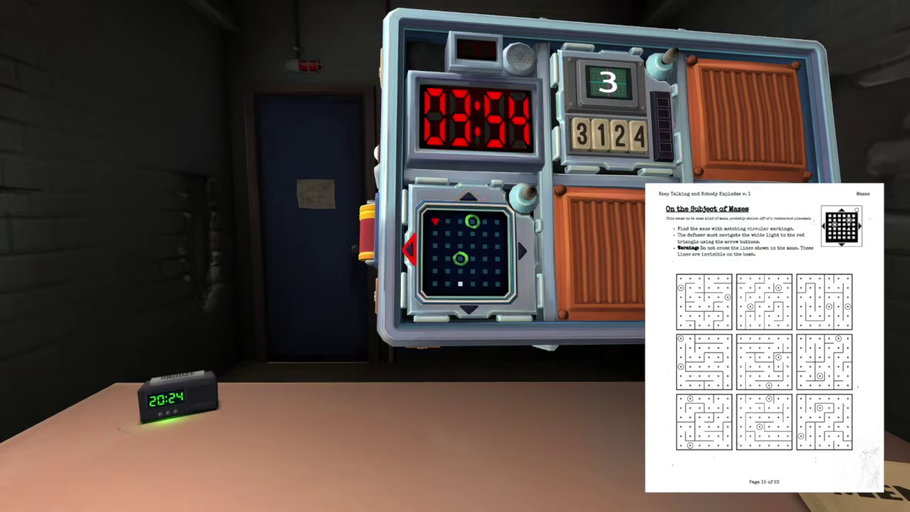
Step: Guide the maze light two cells left, then up onto the red triangle
left_click(409, 249)
left_click(409, 248)
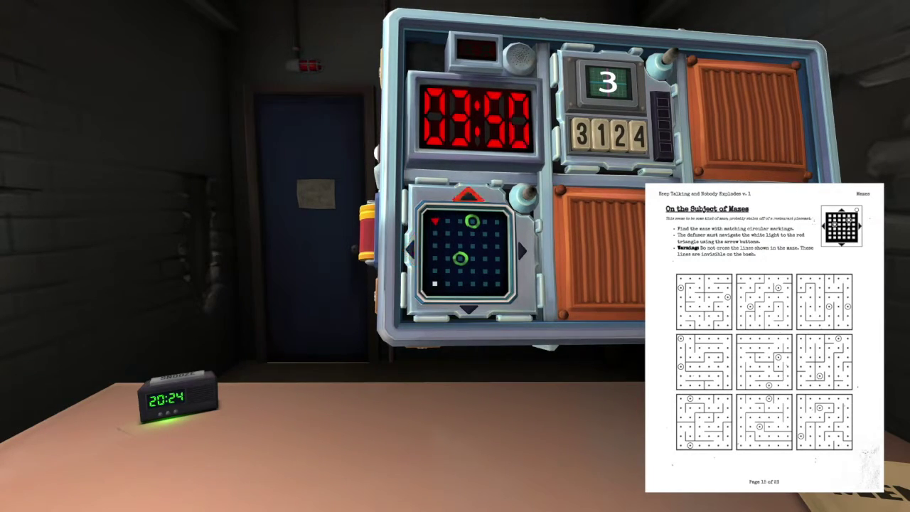
left_click(469, 195)
left_click(469, 194)
left_click(468, 194)
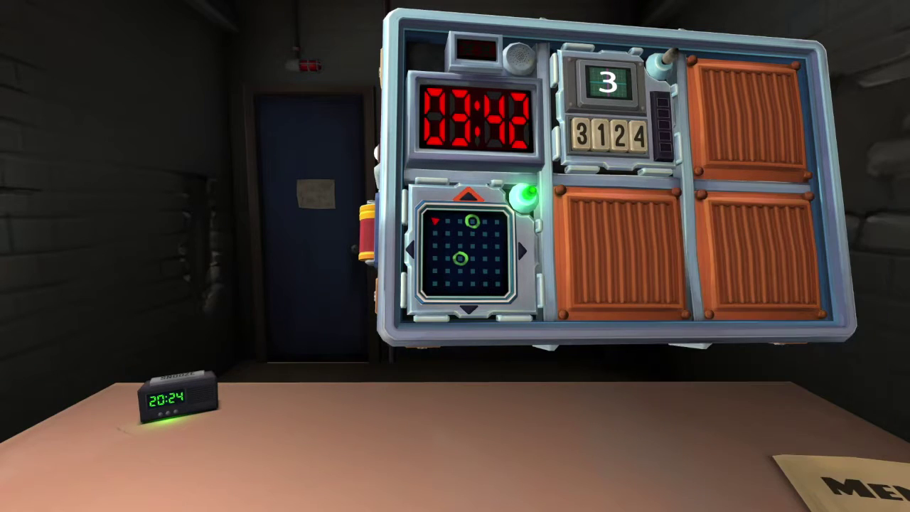
left_click_drag(540, 213, 640, 235)
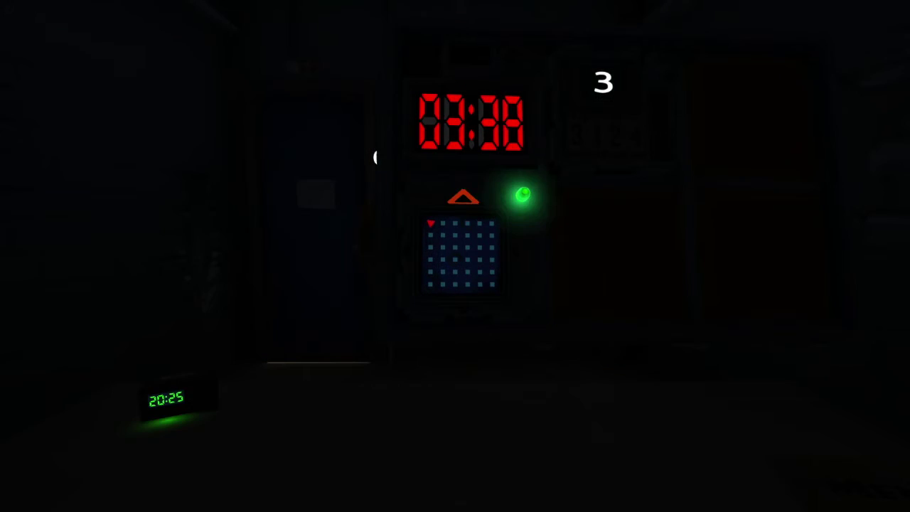
Step: Rotate the bomb to examine its side indicators and serial number
mouse_move(376, 157)
left_mouse_down()
mouse_move(675, 220)
mouse_move(399, 284)
left_mouse_up()
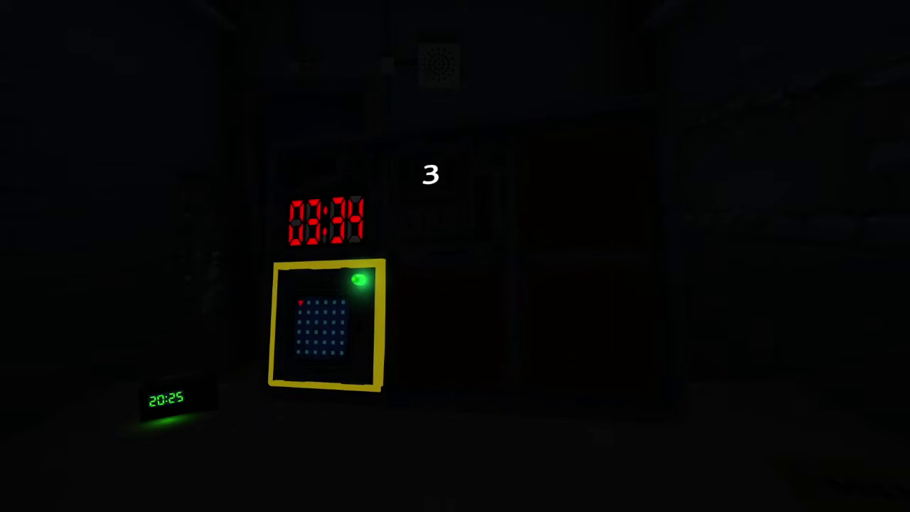
left_click_drag(398, 284, 675, 229)
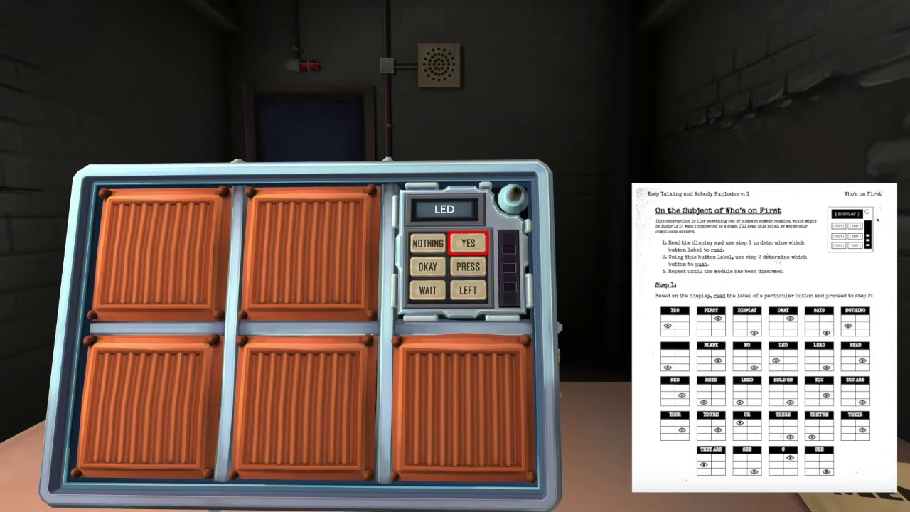
Step: Answer the first Who's on First stage with PRESS and refocus the module
left_click(468, 267)
right_click(468, 267)
right_click(455, 256)
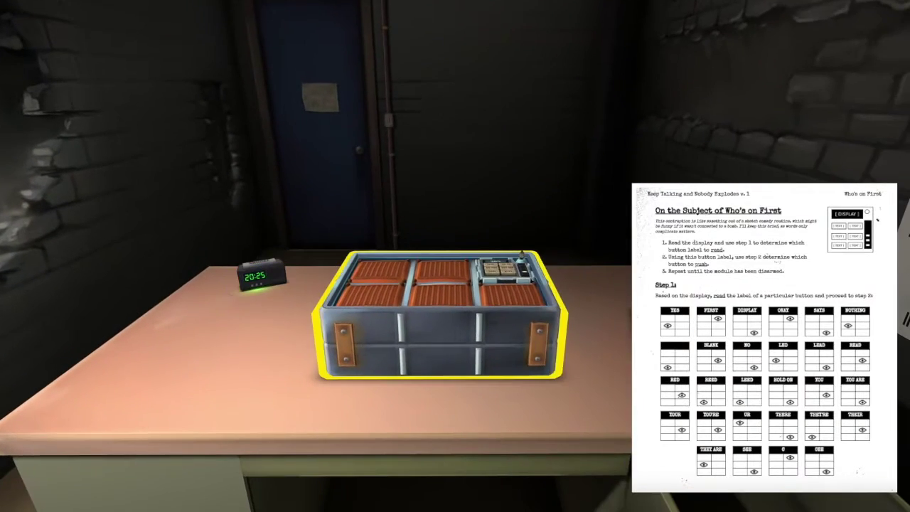
left_click(437, 294)
left_click(538, 204)
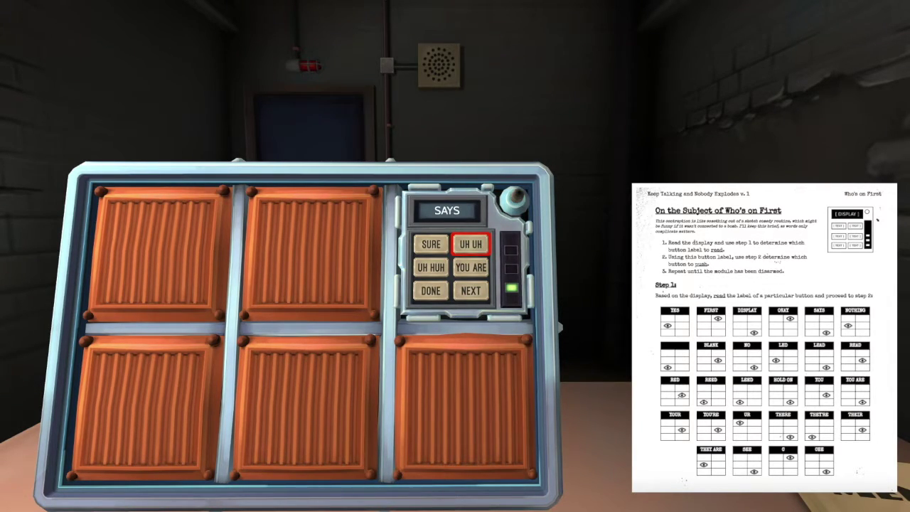
Step: Answer the second Who's on First stage with UH HUH
key("Left")
key("Right")
key("Down")
key("Down")
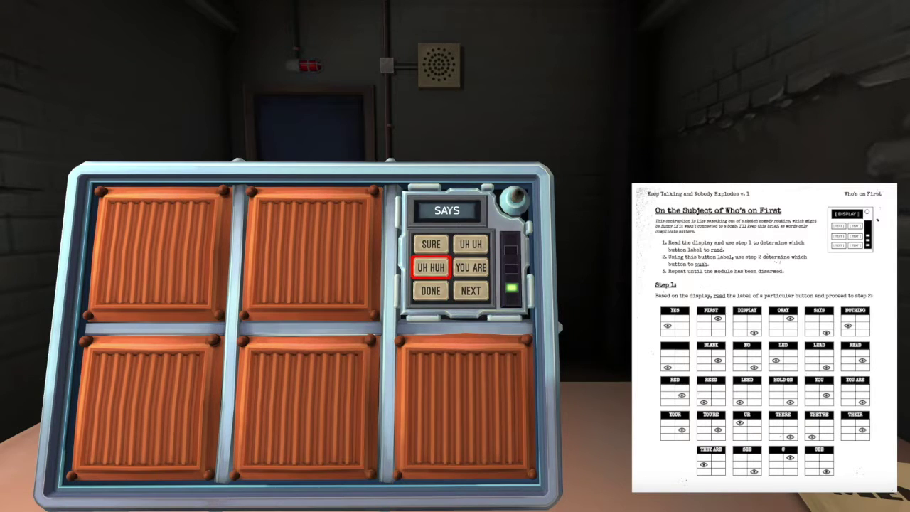
key("Return")
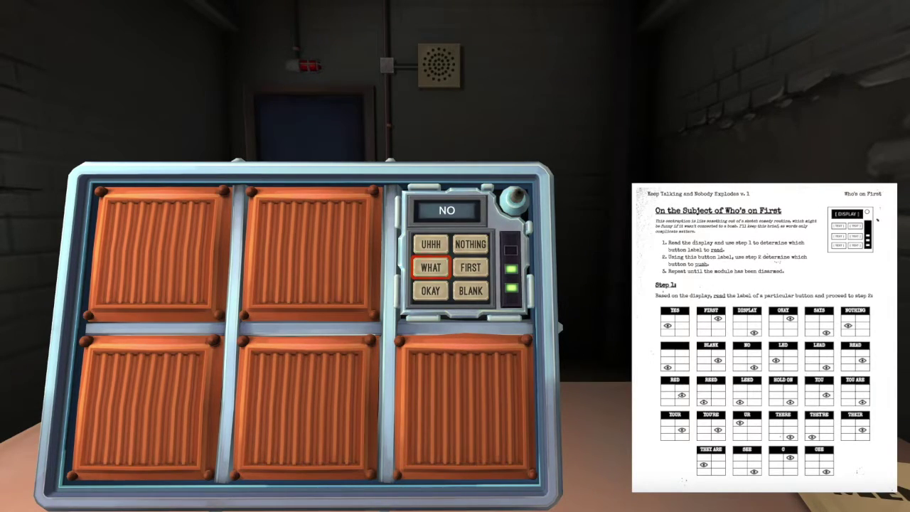
Step: Answer the last Who's on First stage with OKAY
key("Right")
key("Down")
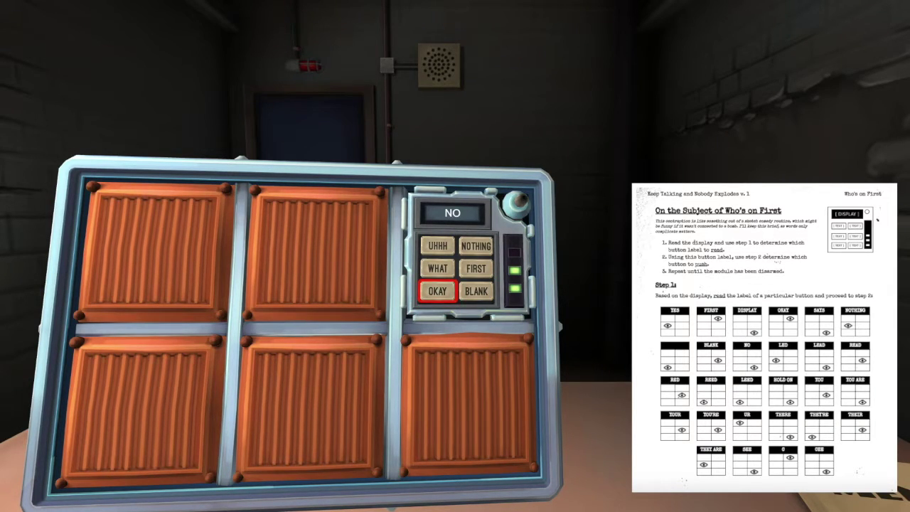
left_click(437, 290)
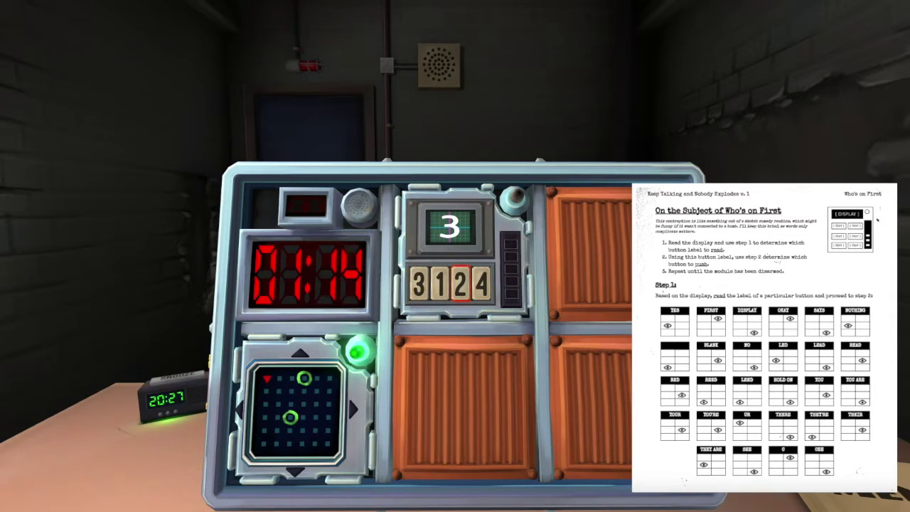
Step: Answer the first Memory stage with 2, then press a wrong button for a strike
left_click(461, 283)
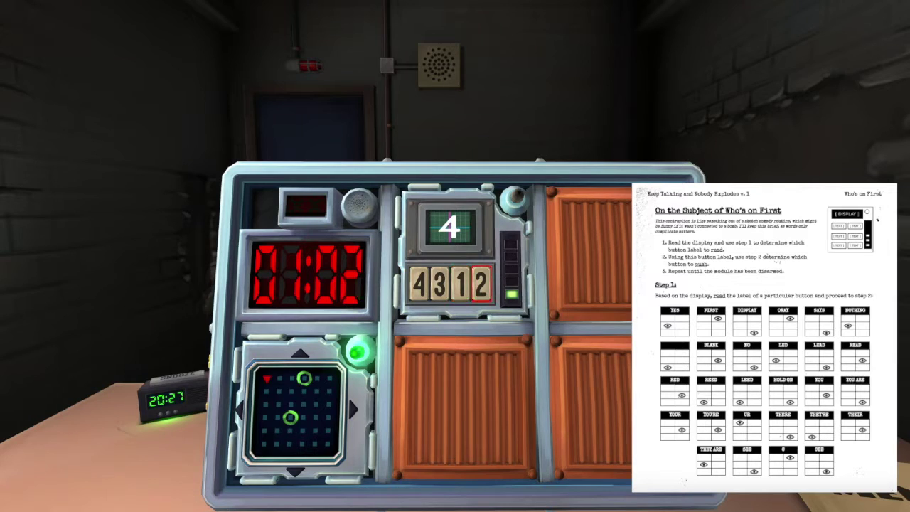
left_click(481, 283)
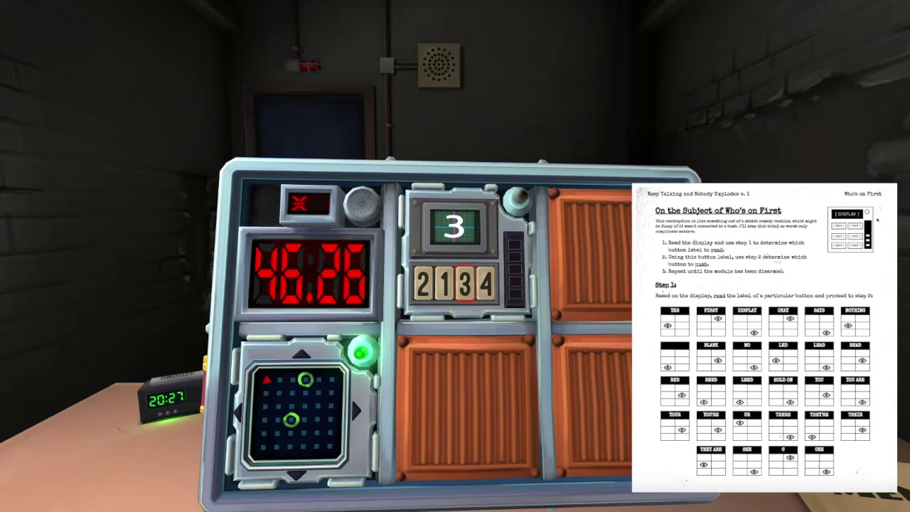
Step: Press the correct Memory buttons through all five stages, including 2 and 3
left_click(464, 283)
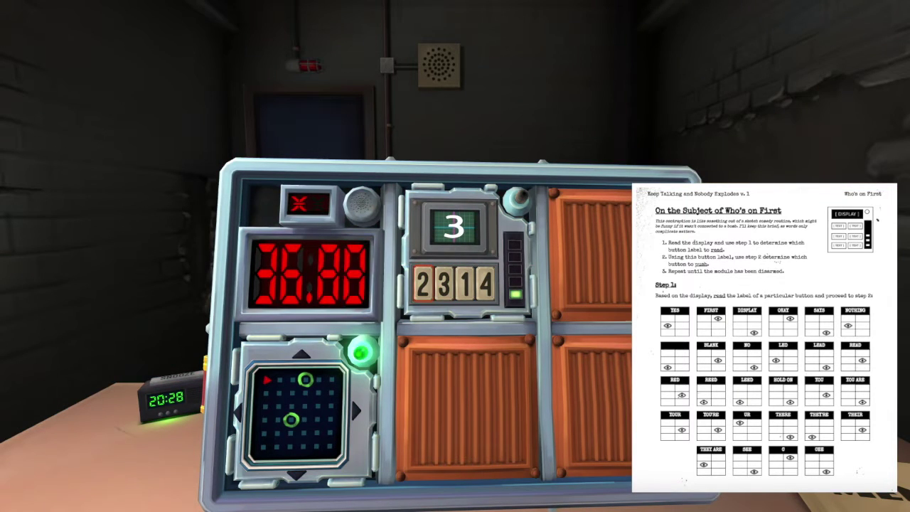
left_click(423, 281)
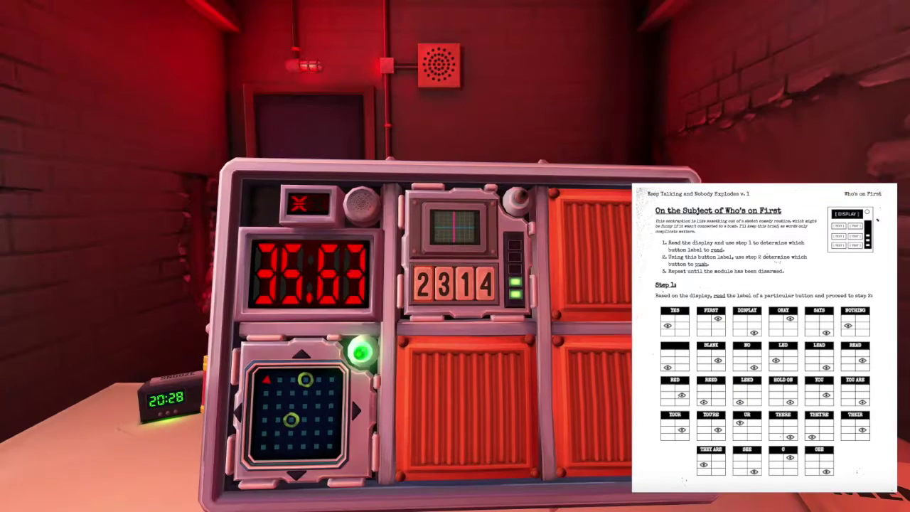
left_click(424, 280)
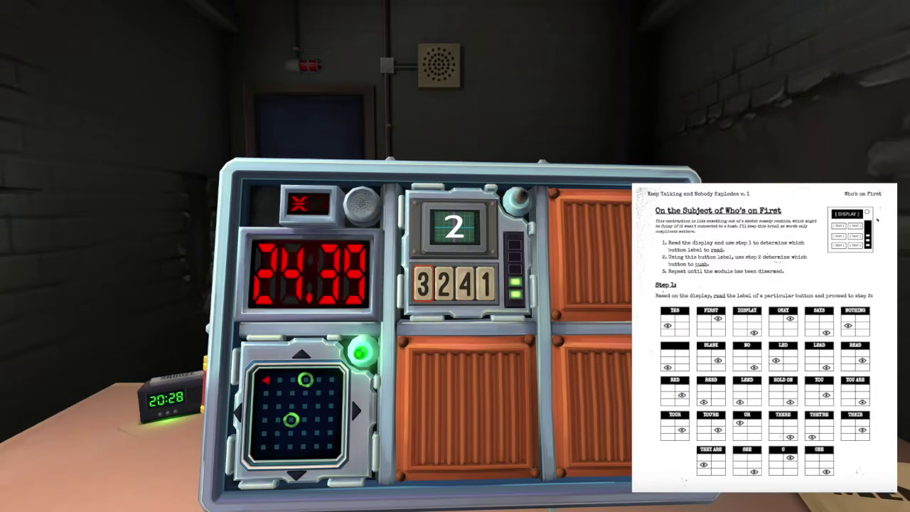
left_click(444, 285)
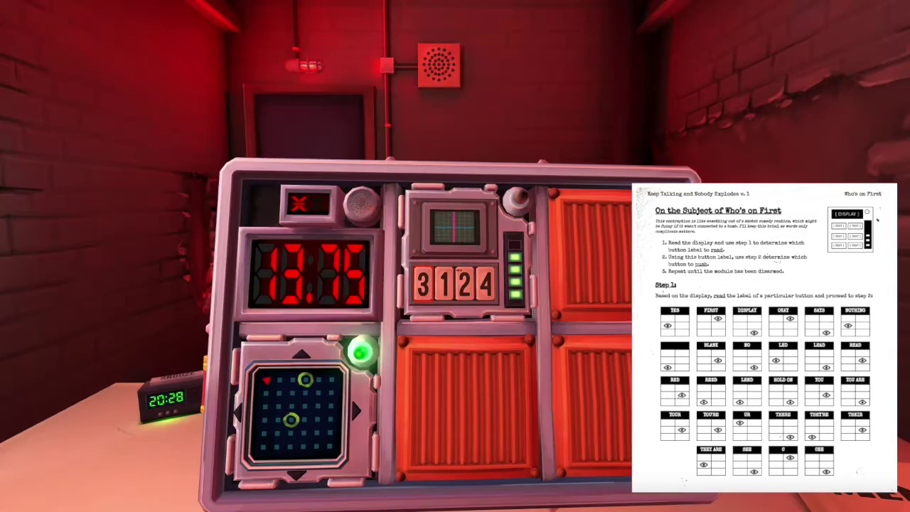
left_click(423, 283)
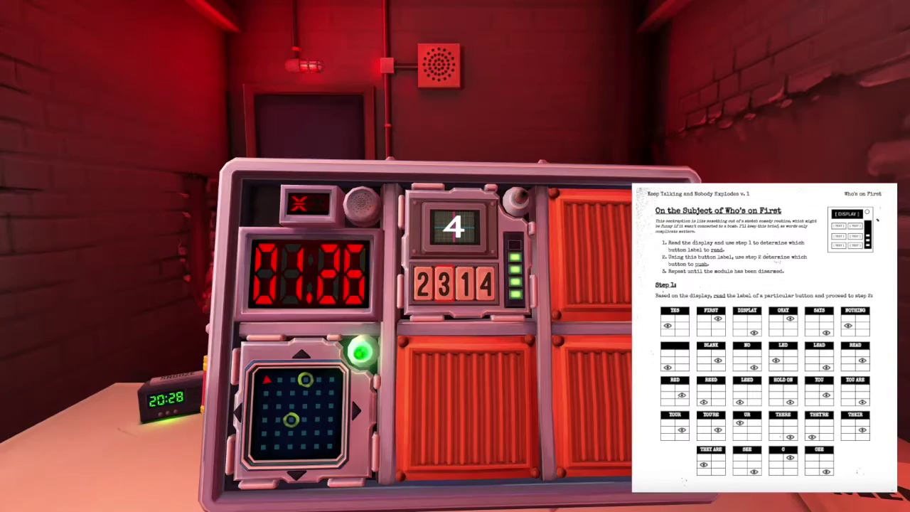
left_click(444, 284)
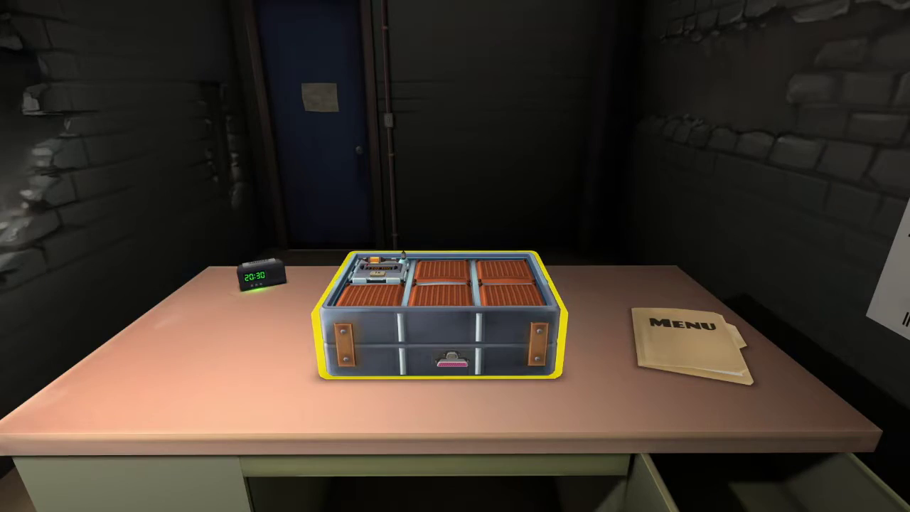
Step: Pick up the newly loaded bomb from the desk
left_click(437, 315)
Step: Turn the bomb to face the 3.505 MHz Morse module, then back to its front
mouse_move(331, 195)
left_mouse_down()
mouse_move(441, 192)
mouse_move(361, 213)
mouse_move(458, 196)
mouse_move(370, 206)
mouse_move(469, 199)
mouse_move(398, 203)
mouse_move(540, 214)
mouse_move(455, 199)
mouse_move(348, 327)
mouse_move(455, 285)
mouse_move(711, 284)
left_mouse_up()
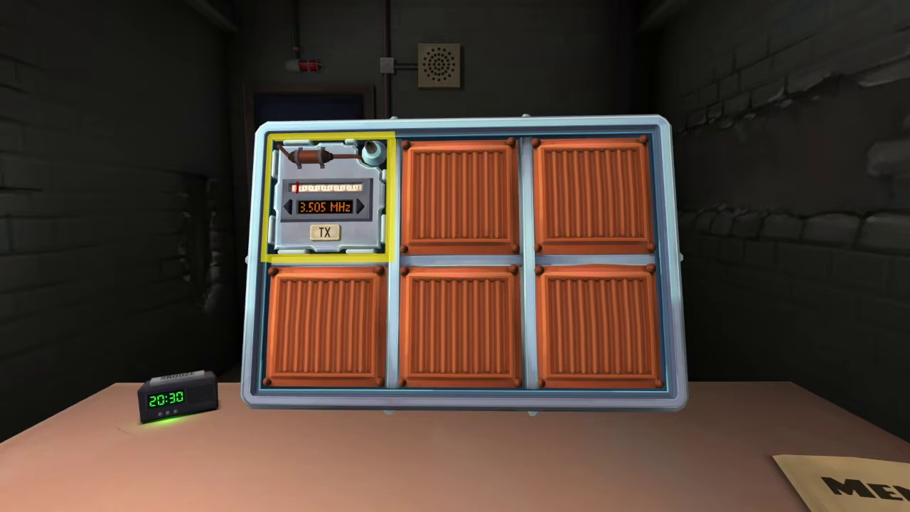
left_click_drag(711, 284, 569, 285)
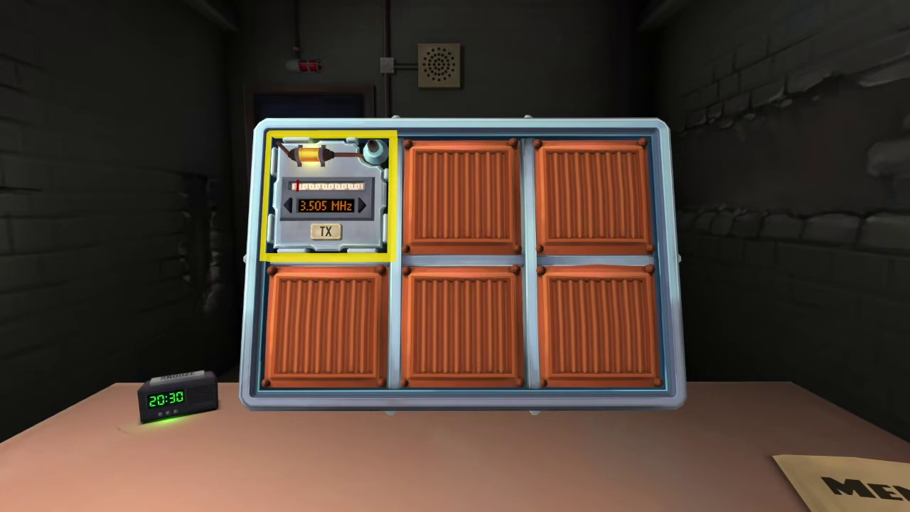
left_click_drag(569, 284, 711, 284)
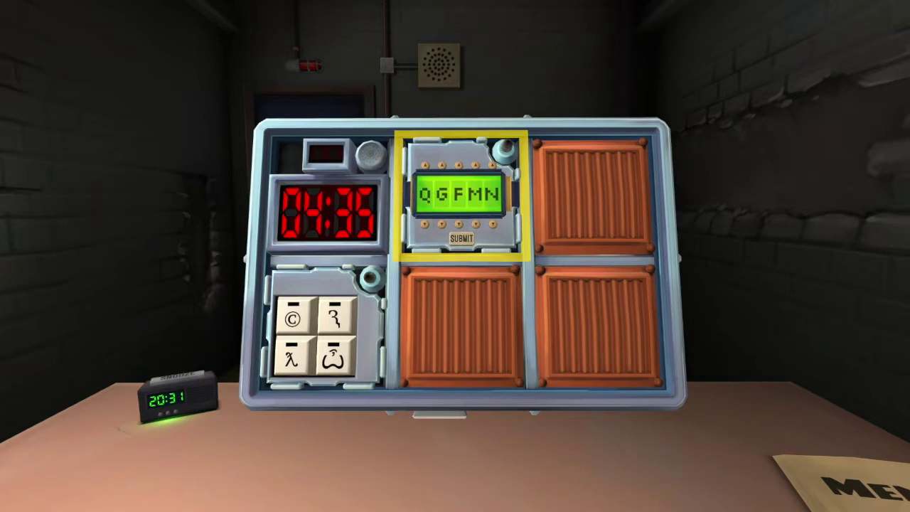
Step: On the keypad, press ©, the bottom-right symbol, then λ, and back out
left_click(323, 324)
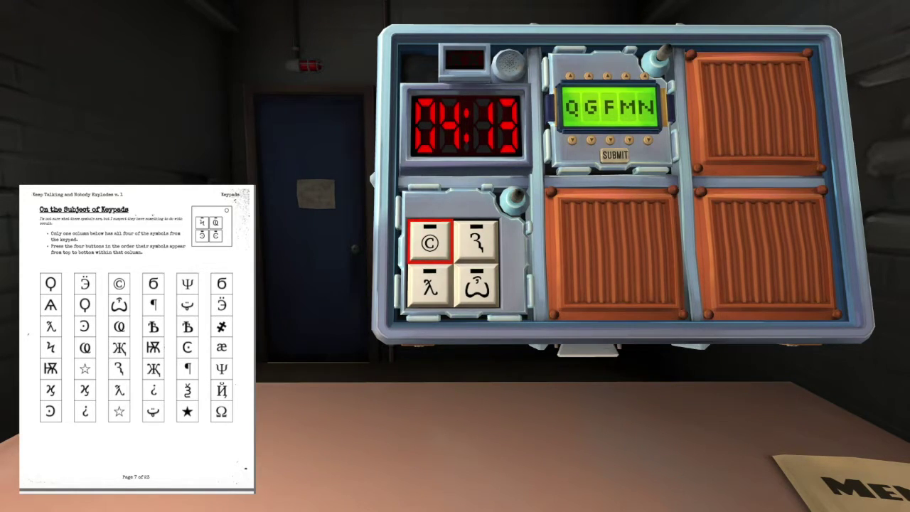
left_click(429, 243)
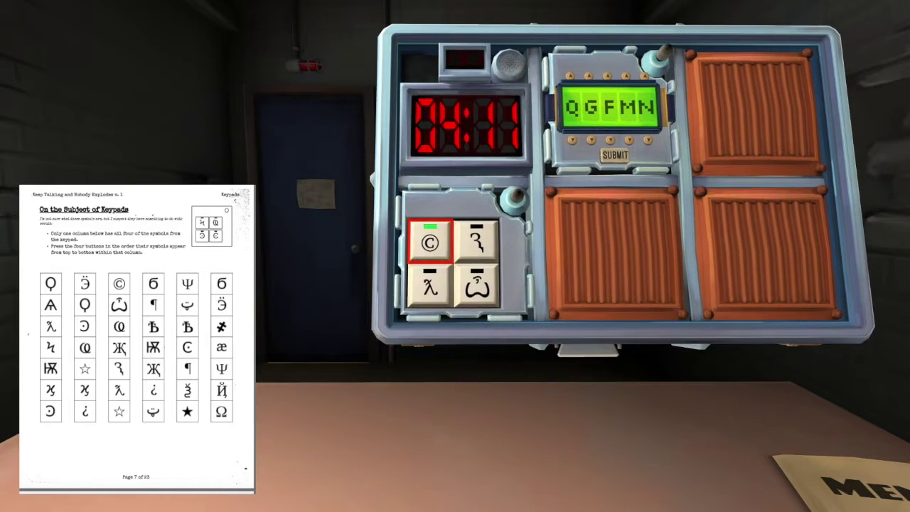
left_click(477, 286)
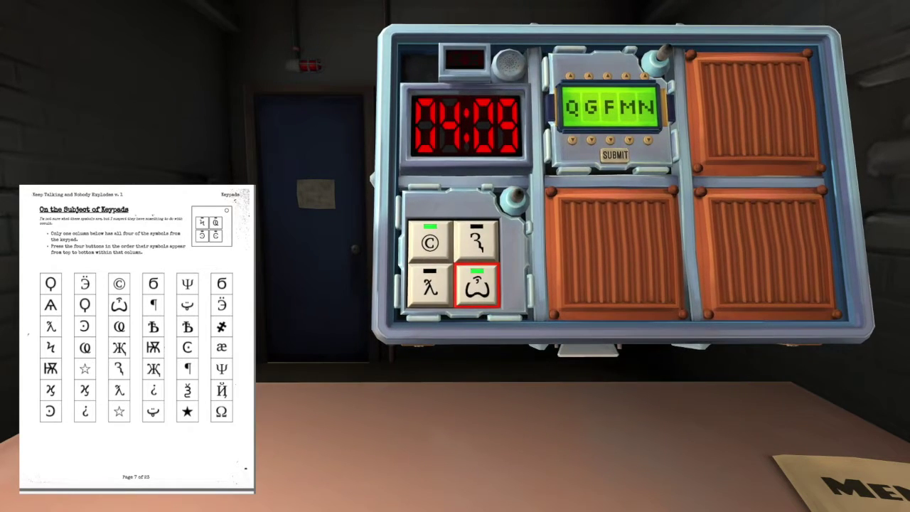
left_click(429, 286)
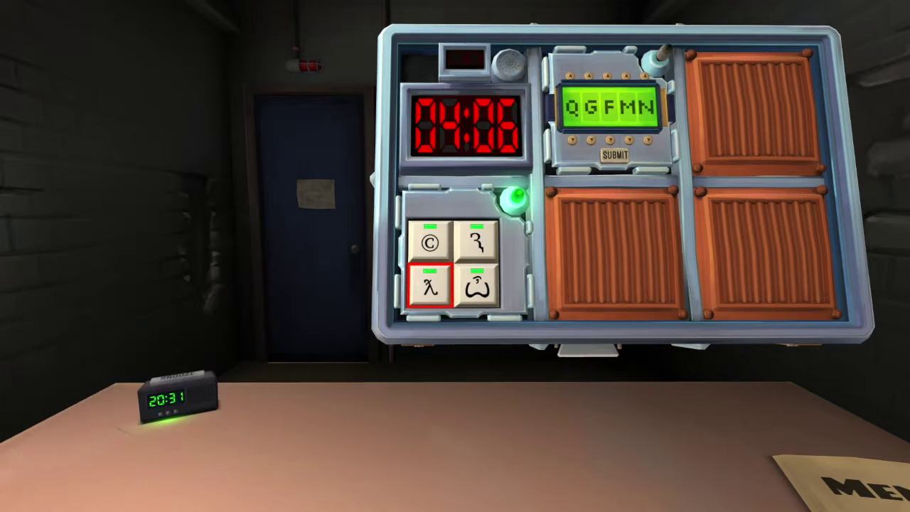
right_click(430, 286)
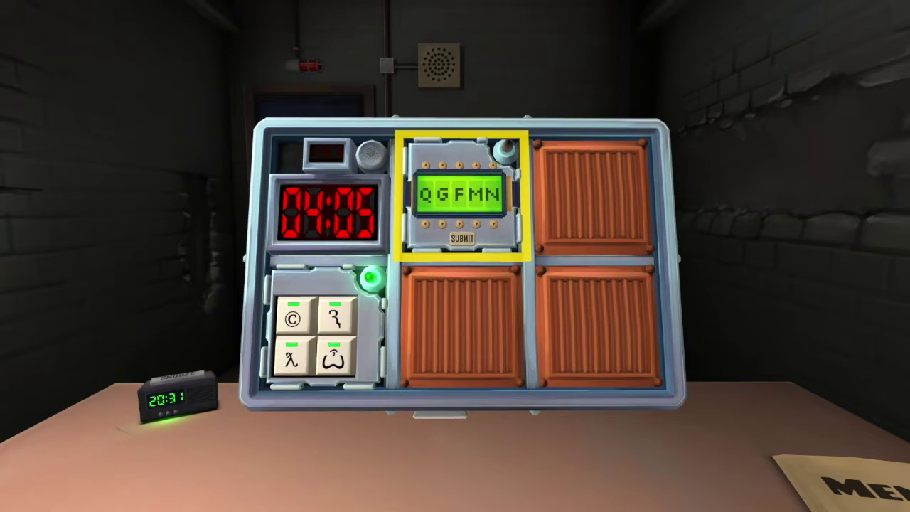
Step: Focus the password module and cycle the first letter through R, Z, F, A back to Q
left_click(468, 196)
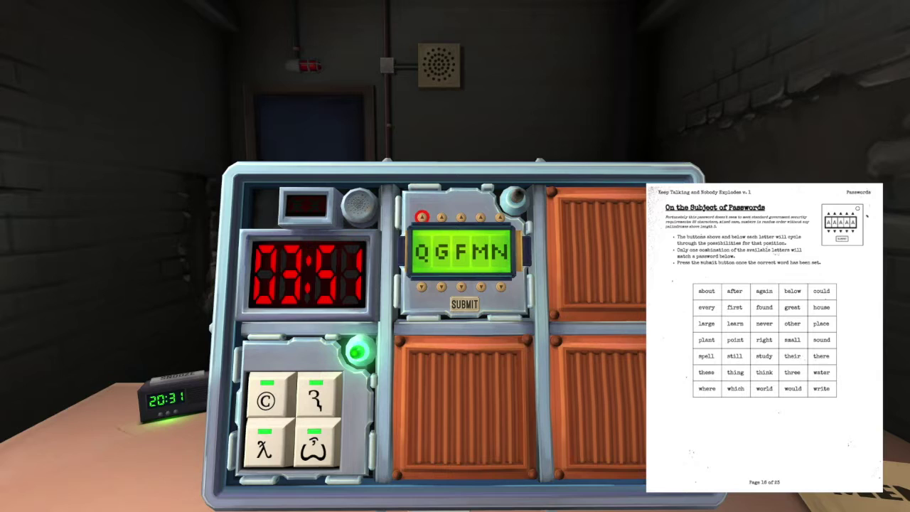
left_click(422, 216)
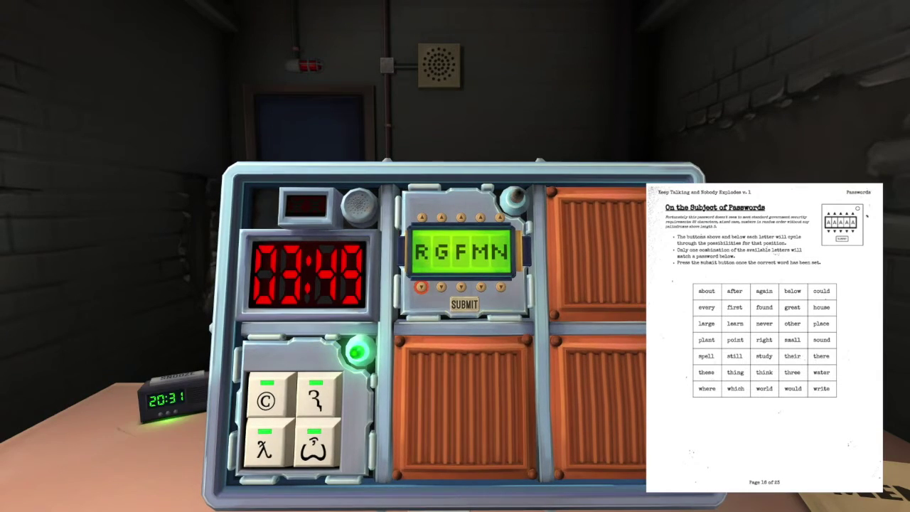
left_click(421, 286)
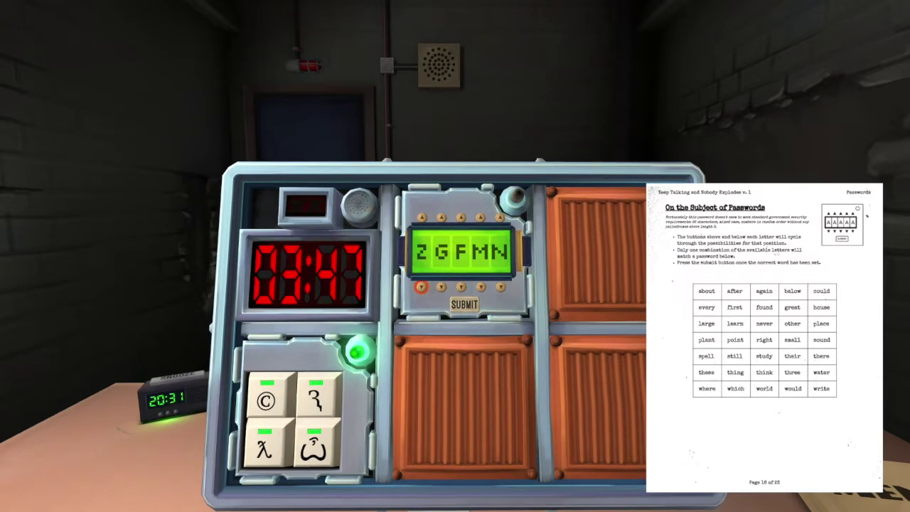
left_click(422, 287)
left_click(421, 286)
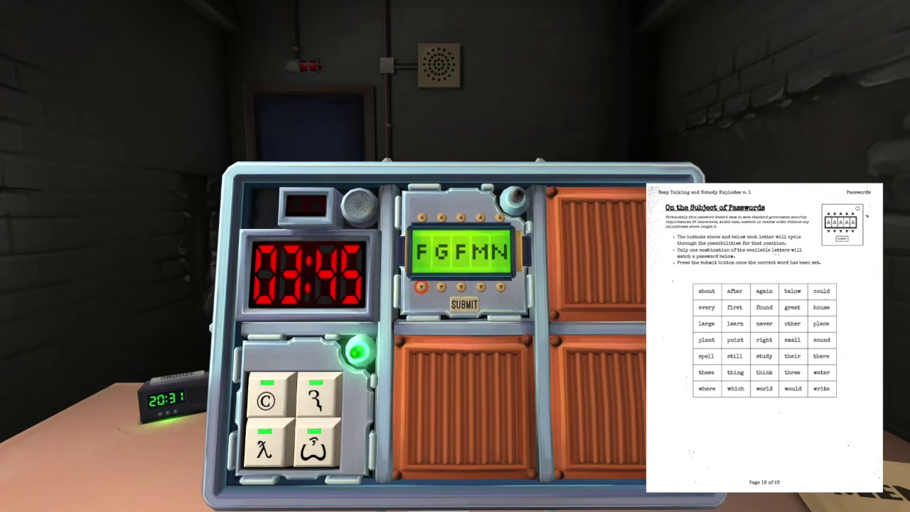
left_click(422, 286)
left_click(422, 287)
Step: Set the bomb down, pick it back up, and zoom in on the password module
right_click(422, 286)
right_click(455, 213)
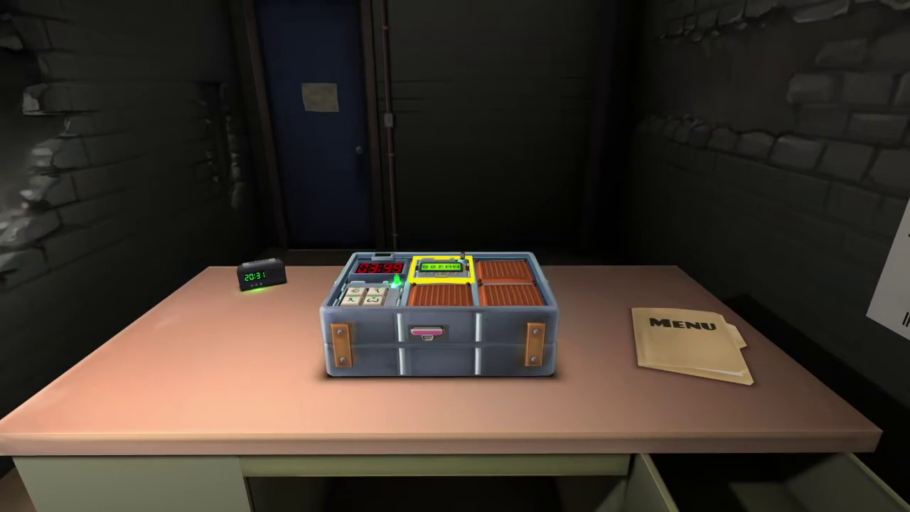
left_click(440, 266)
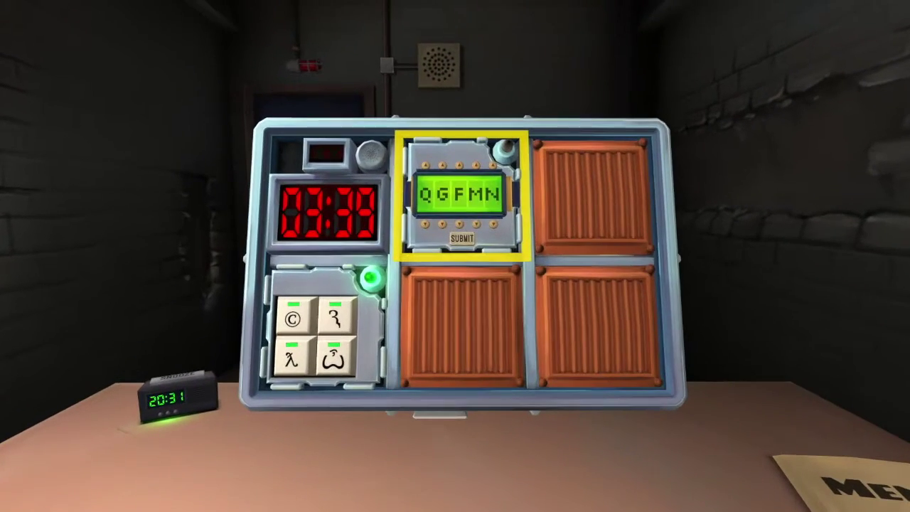
left_click(461, 195)
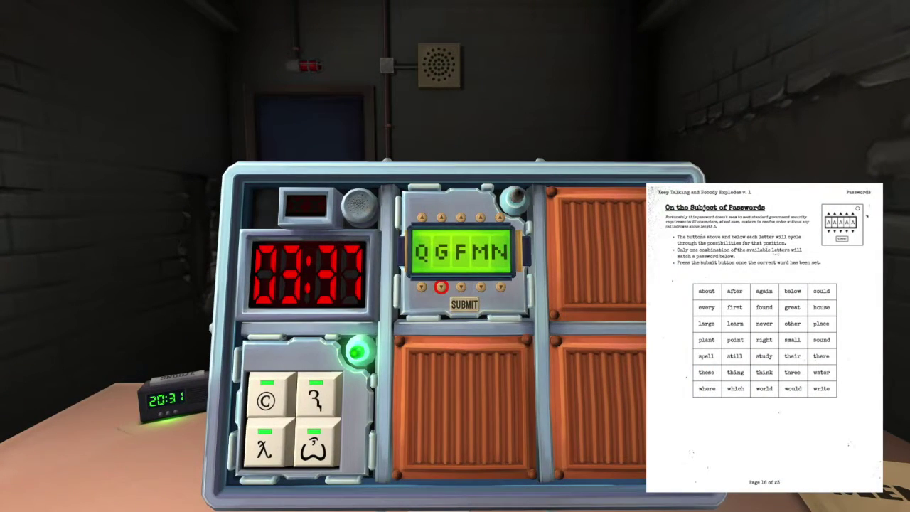
Step: Cycle the second password letter through B, P, M, Y, N back to G
left_click(441, 286)
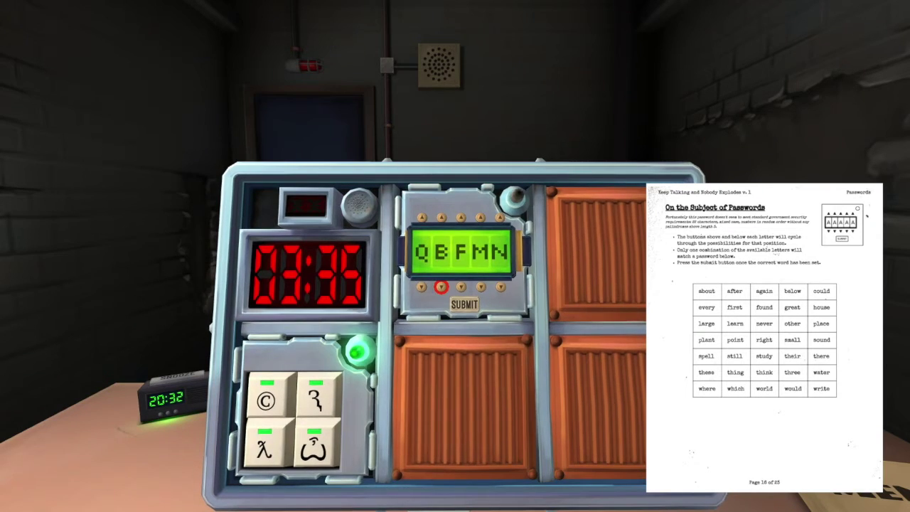
left_click(441, 286)
left_click(441, 287)
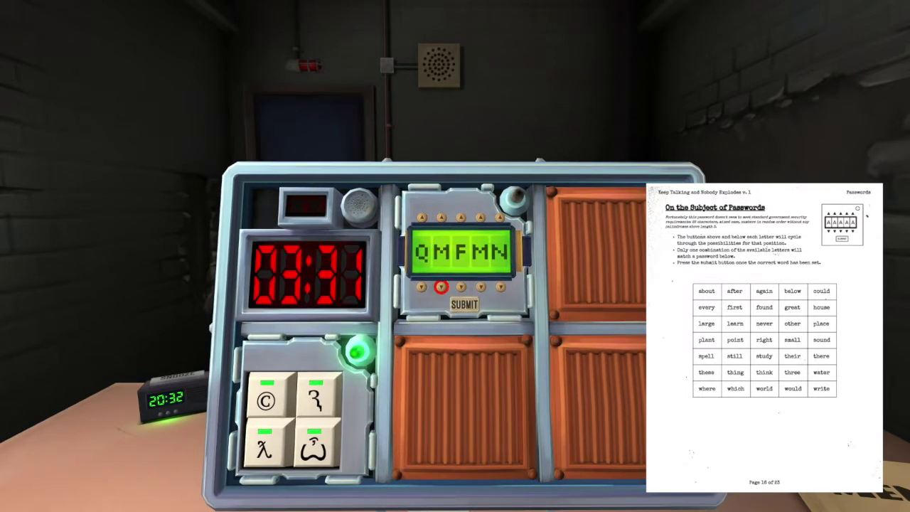
left_click(441, 287)
left_click(440, 287)
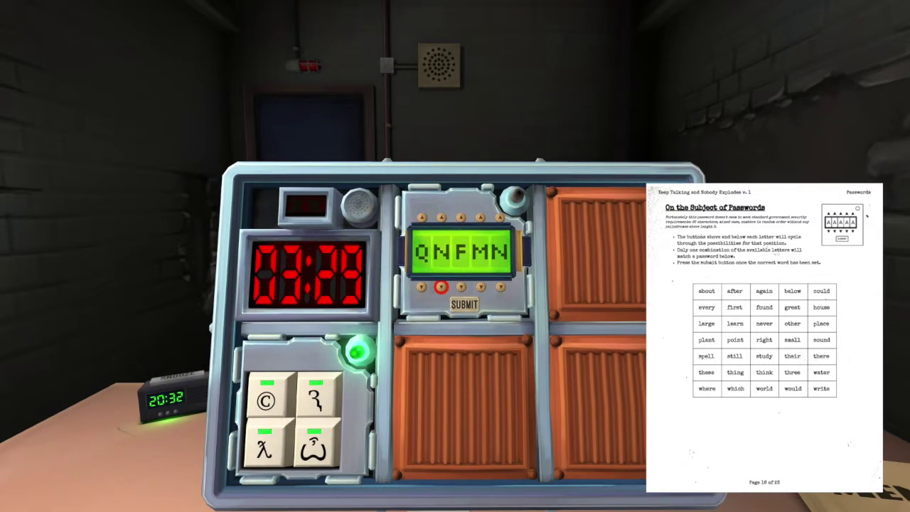
left_click(440, 286)
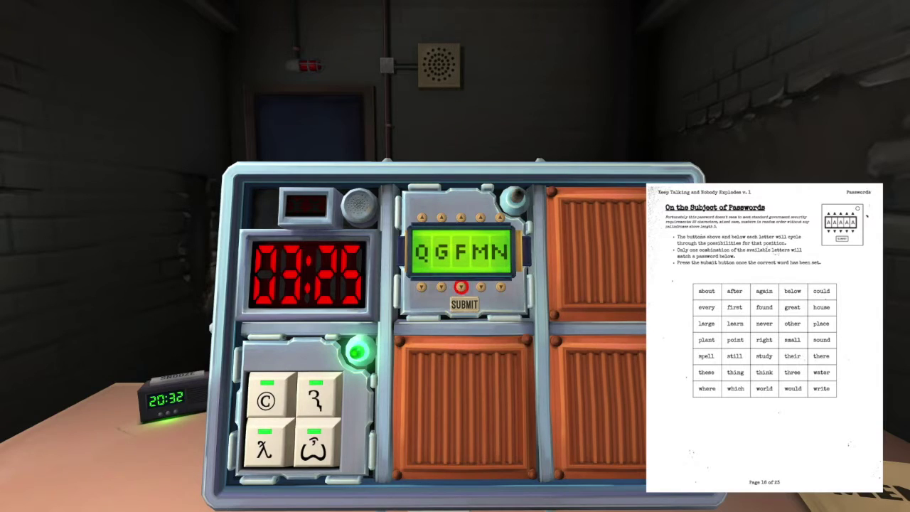
Step: Cycle the third password letter through J, I, S, A back to F
left_click(460, 287)
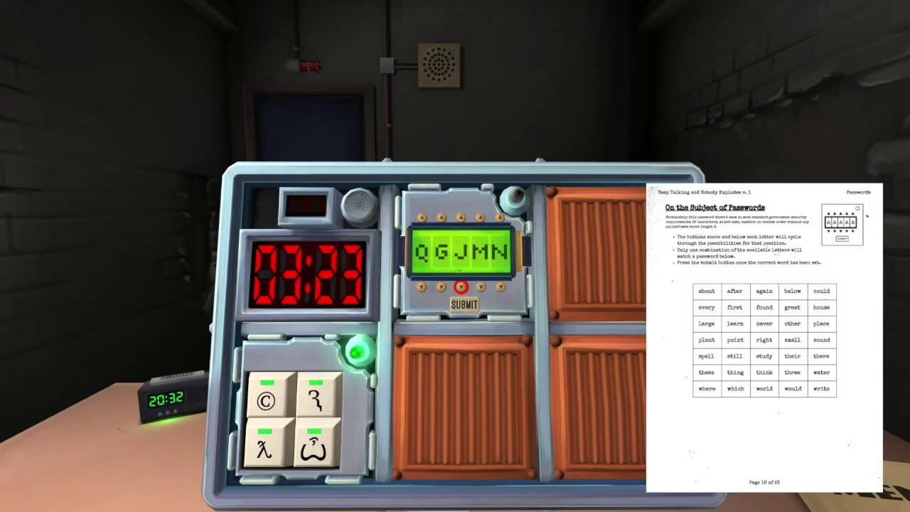
left_click(460, 287)
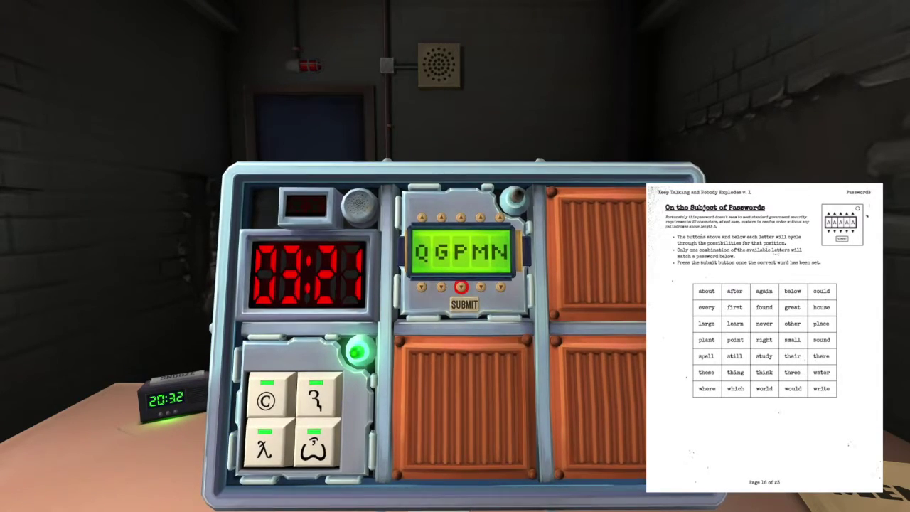
left_click(460, 287)
left_click(461, 286)
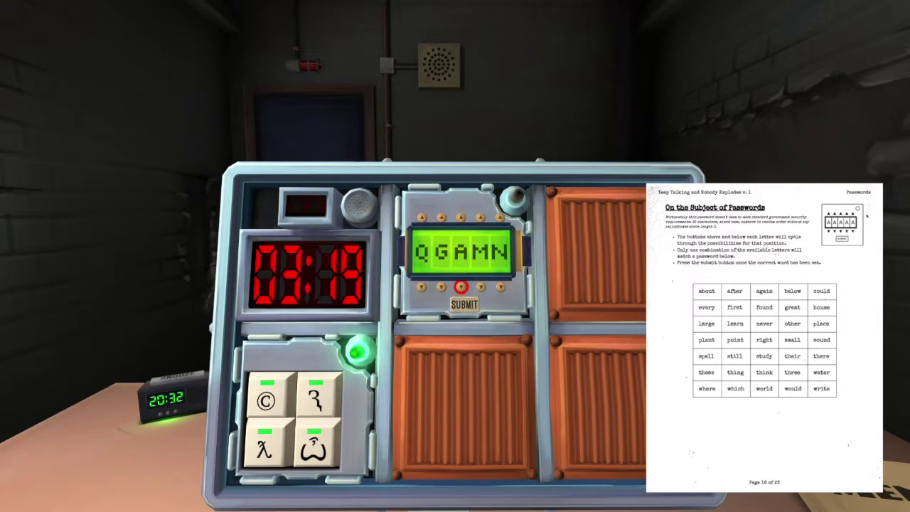
left_click(461, 287)
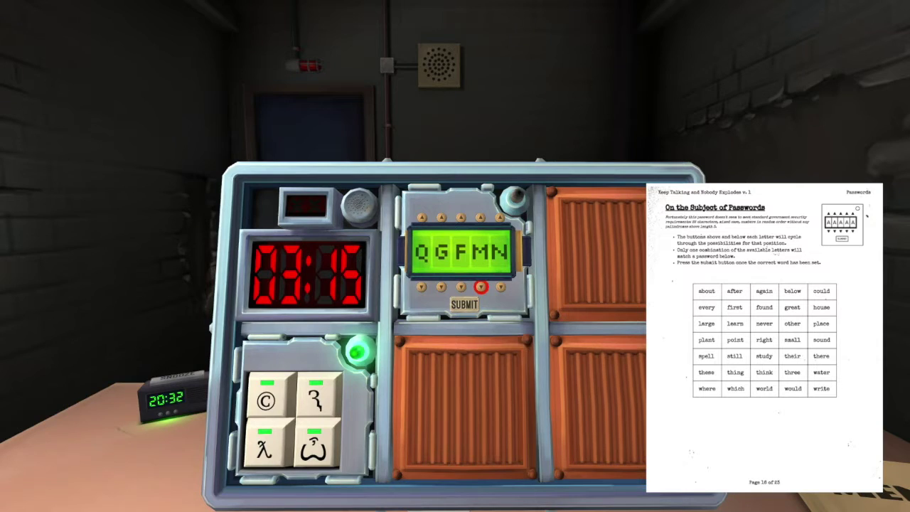
Step: Cycle the fourth password letter through O, W, I, H, C back to M
left_click(481, 287)
left_click(481, 285)
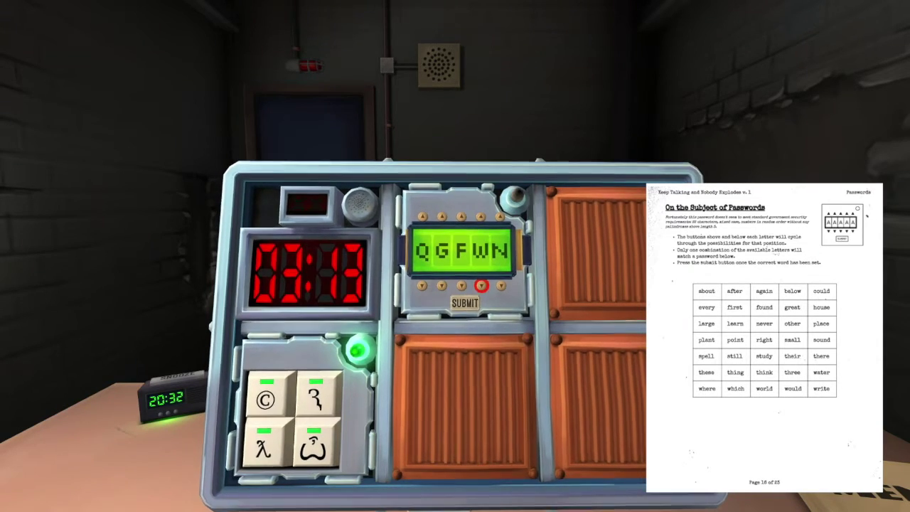
left_click(481, 285)
left_click(481, 285)
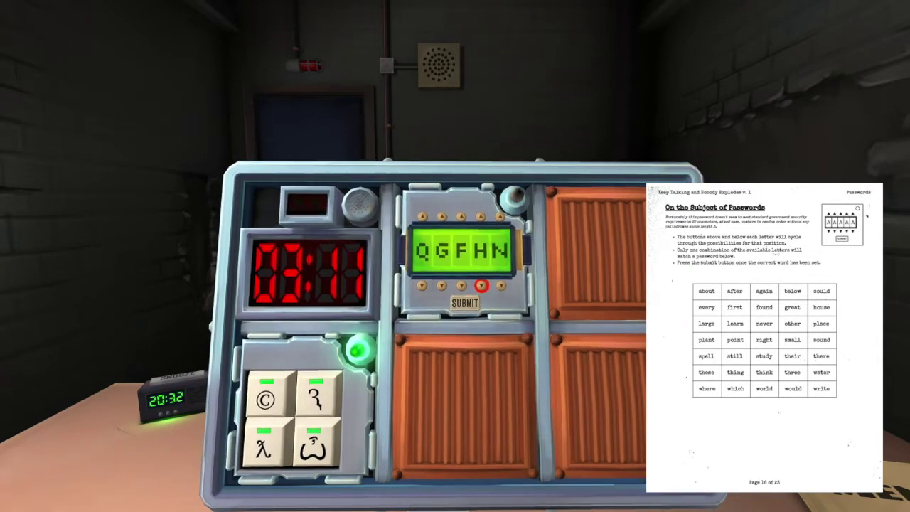
left_click(482, 285)
left_click(481, 286)
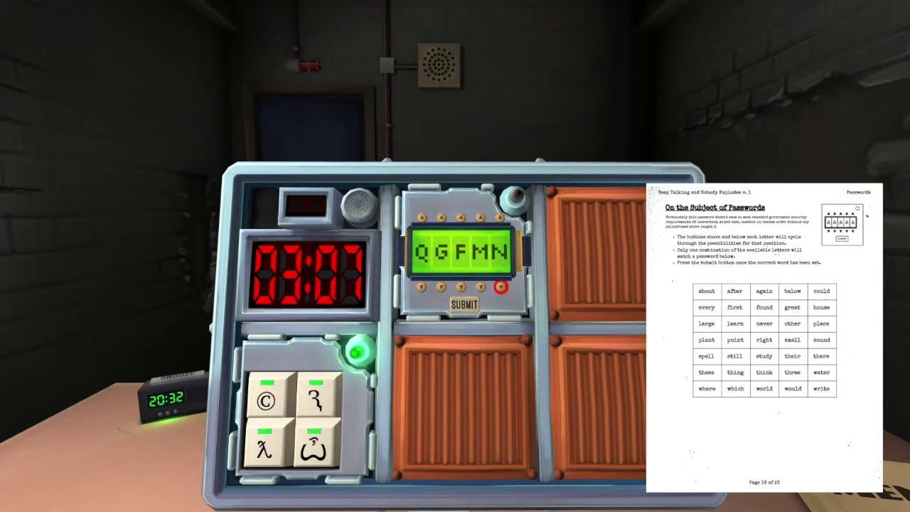
Step: Cycle the fifth password letter through its options, landing on U
left_click(502, 287)
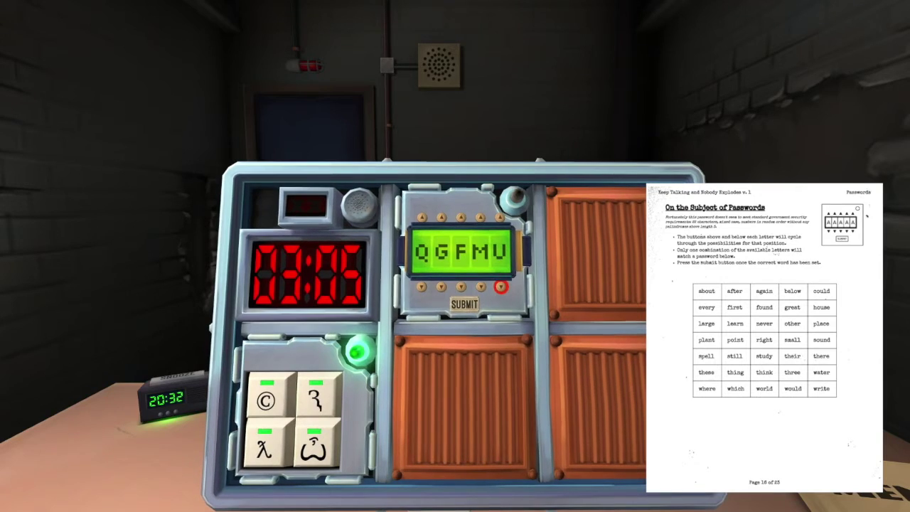
left_click(501, 286)
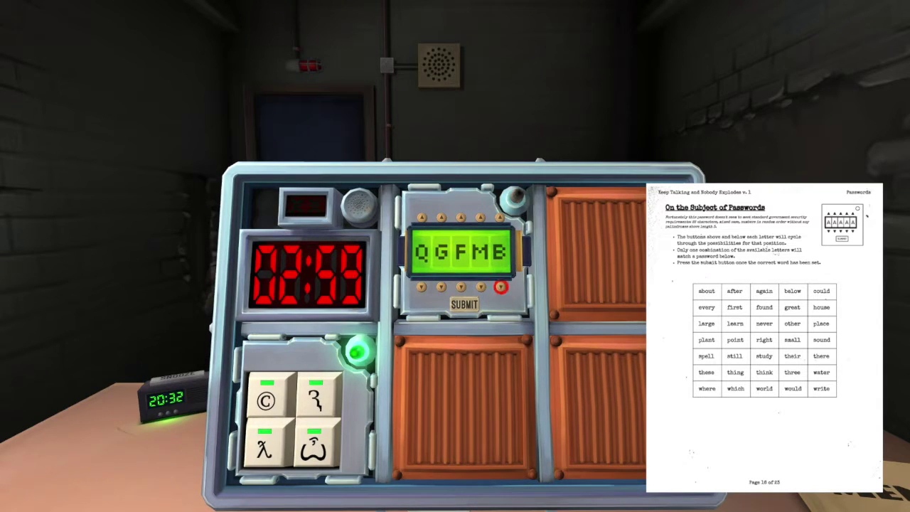
left_click(501, 286)
left_click(500, 287)
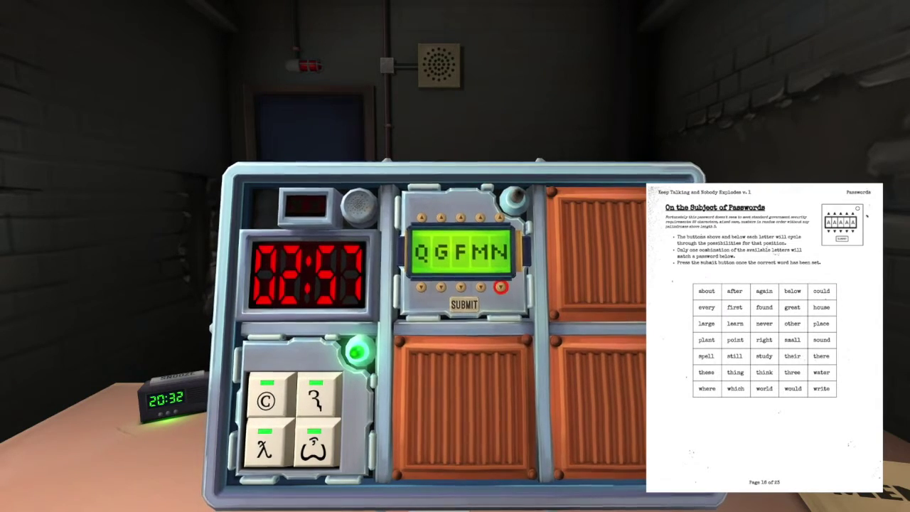
left_click(500, 286)
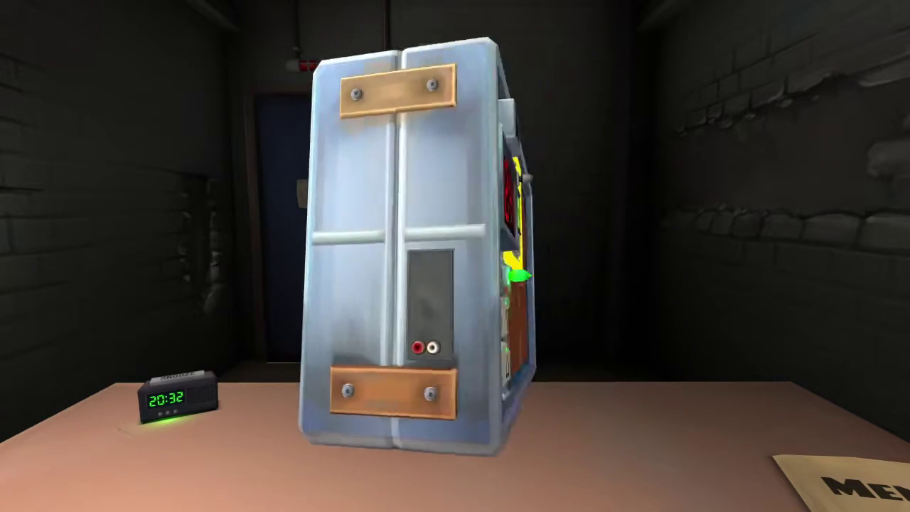
key("Left")
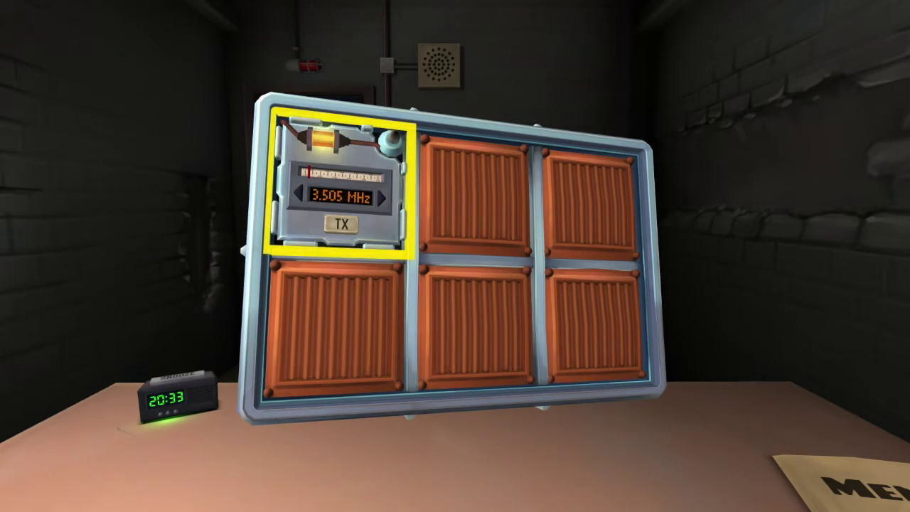
Step: Rotate the bomb through its sides, timer face, back face, serial label and left side
key("a")
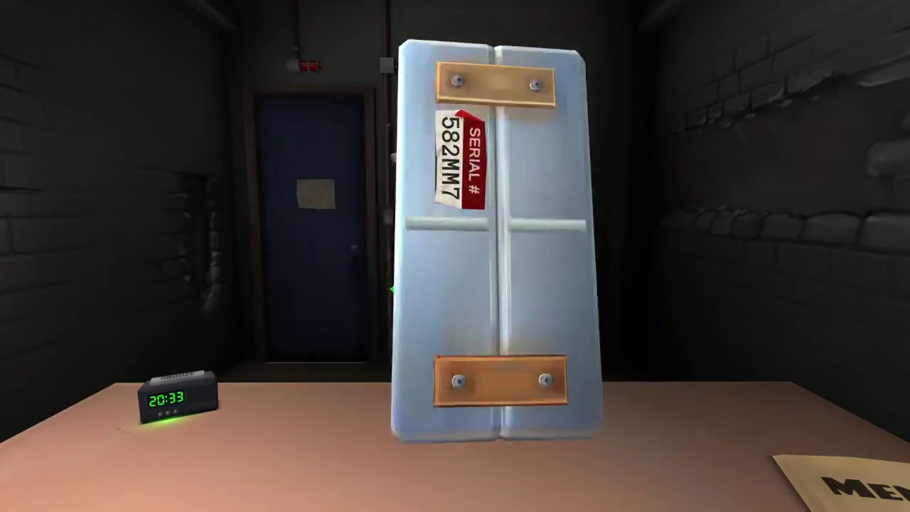
key("a")
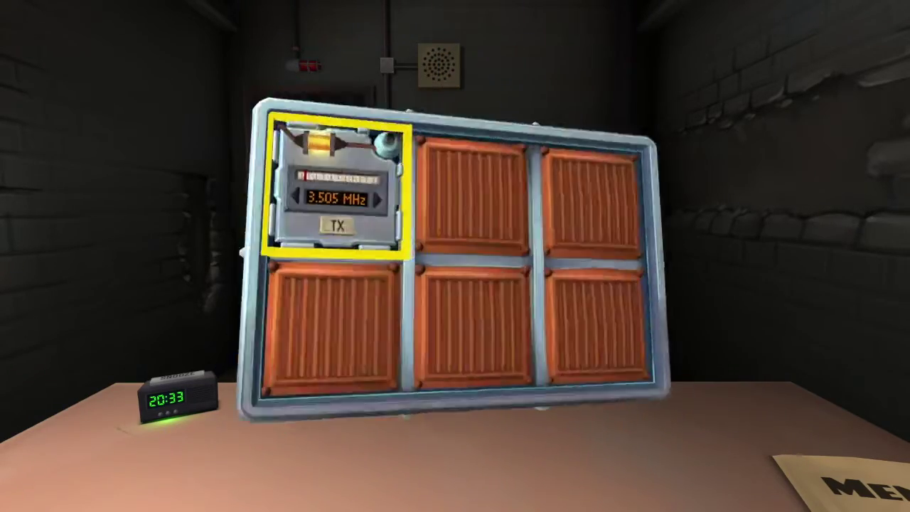
key("a")
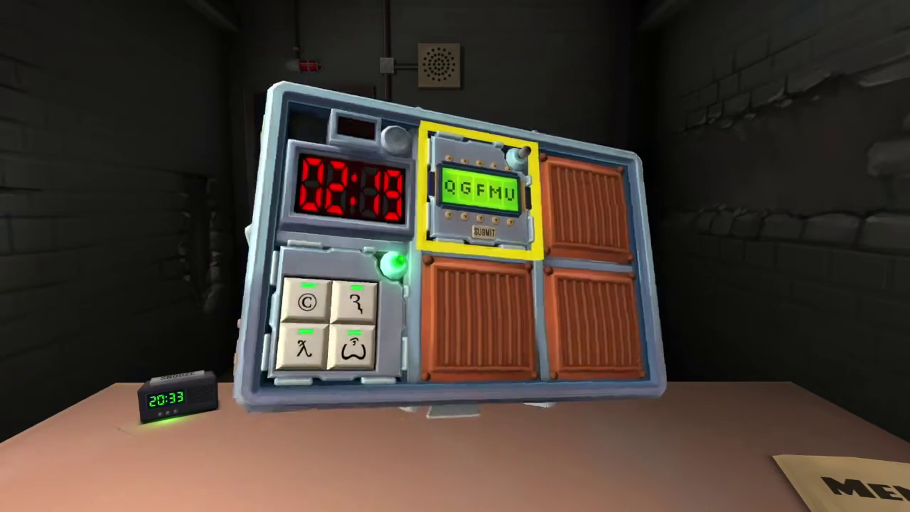
key("a")
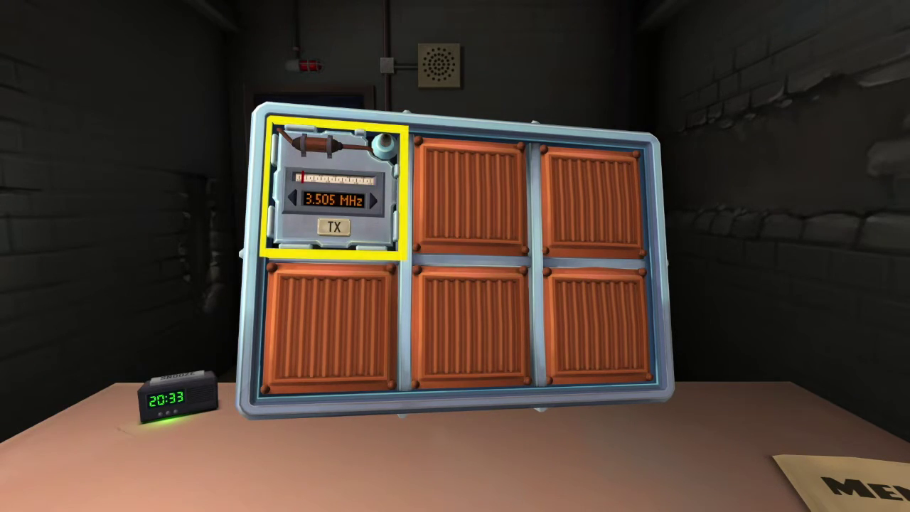
left_click_drag(334, 185, 460, 196)
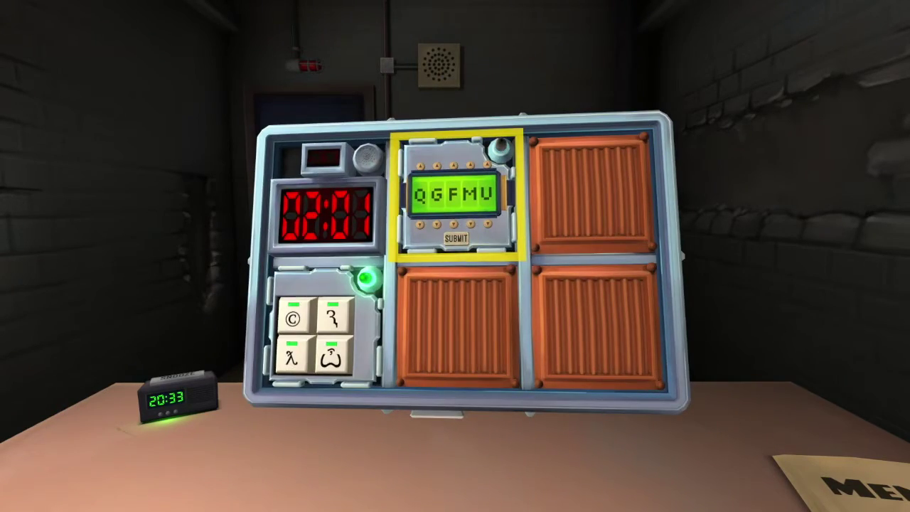
left_click_drag(455, 256, 313, 256)
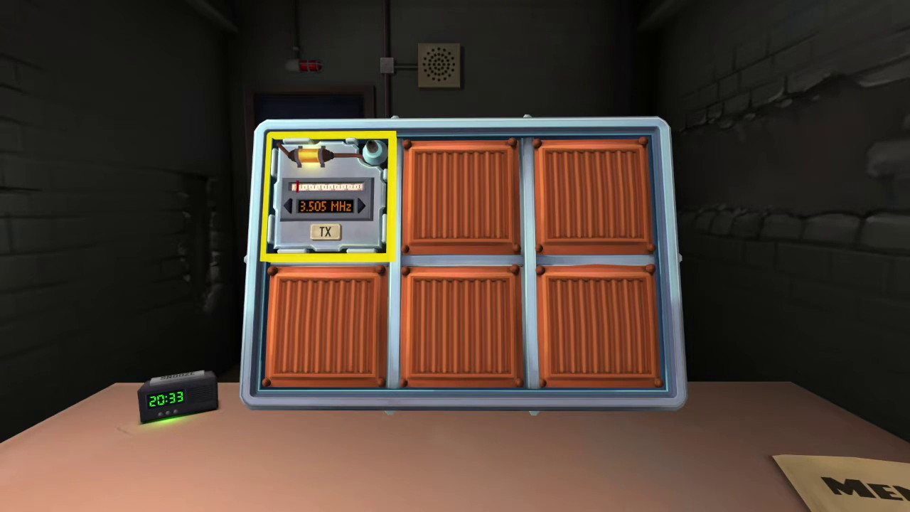
mouse_move(313, 256)
left_mouse_down()
mouse_move(384, 256)
mouse_move(313, 256)
mouse_move(313, 327)
left_mouse_up()
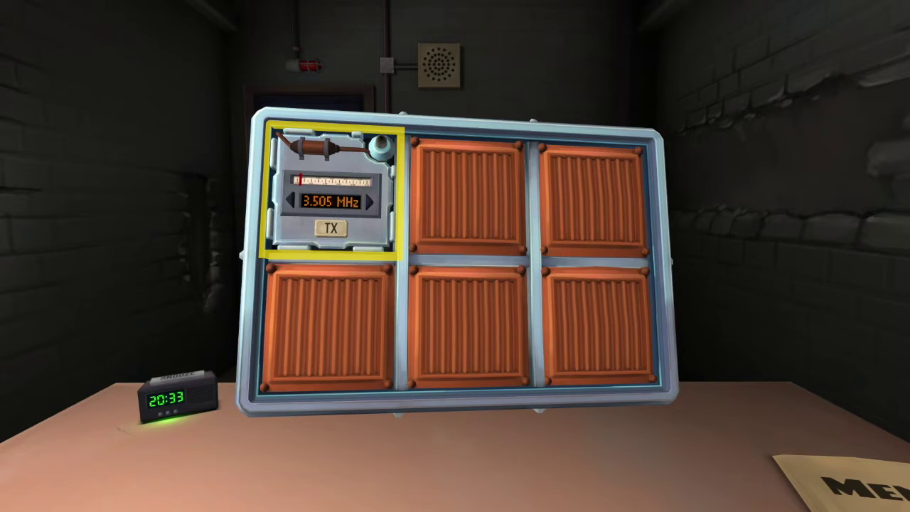
Step: Flip the bomb, zoom into the password module, and set the first and third letters to A
key("space")
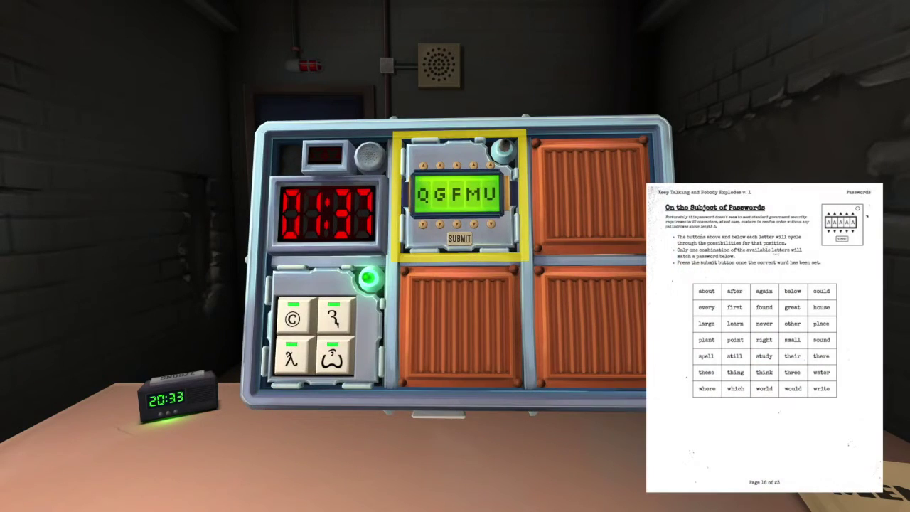
key("Return")
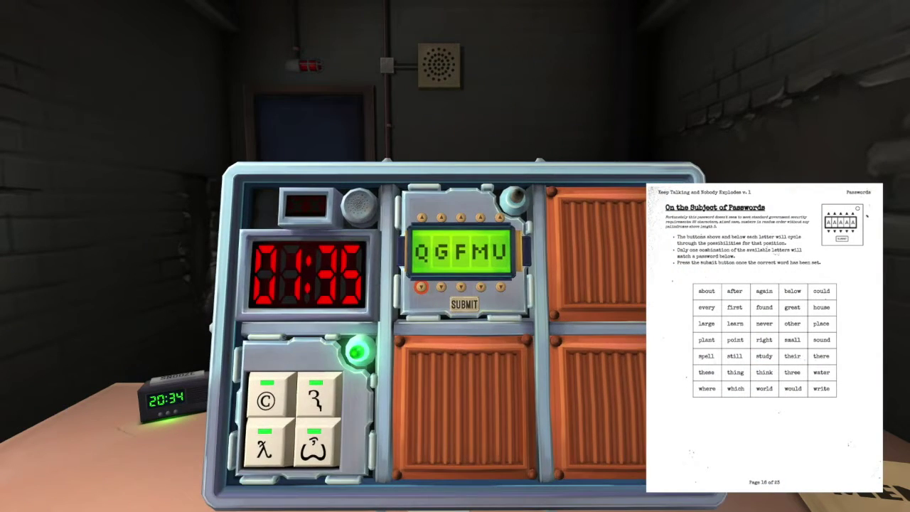
key("Return")
key("Return")
key("Right")
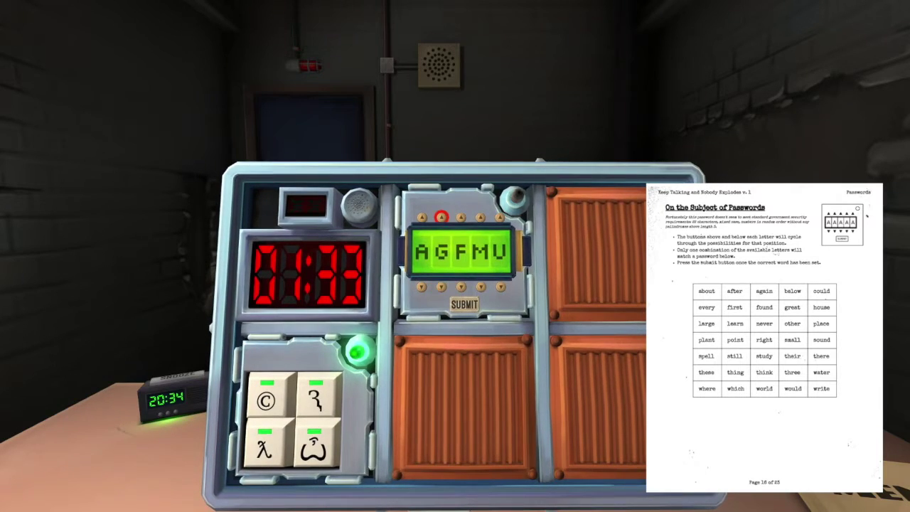
key("Return")
key("Right")
Step: Set the fourth letter to I and the fifth to N, submit AGAIN, and back out
key("Return")
key("Return")
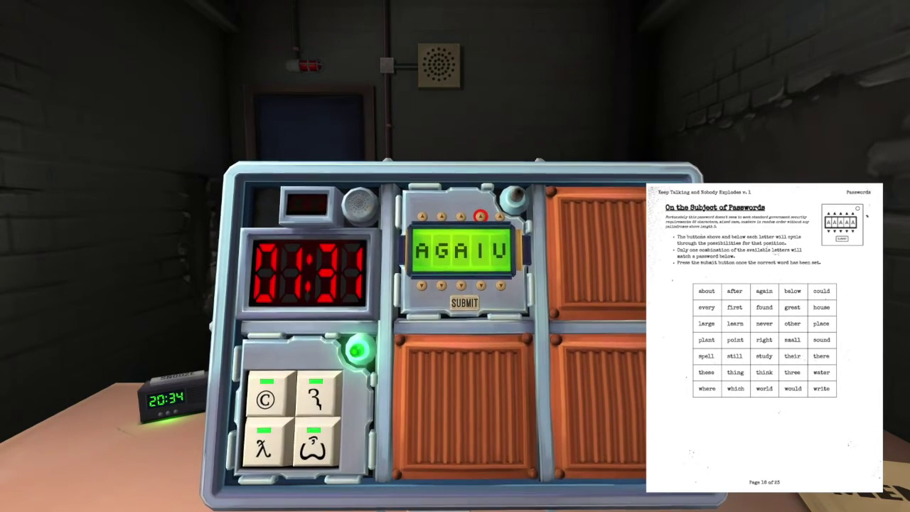
key("Return")
key("Down")
key("Return")
key("Up")
key("Right")
key("Return")
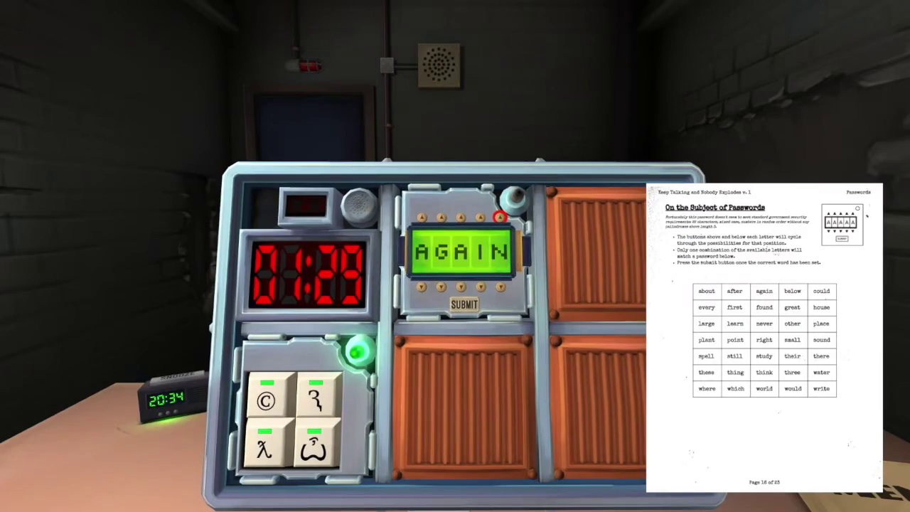
key("Down")
key("Down")
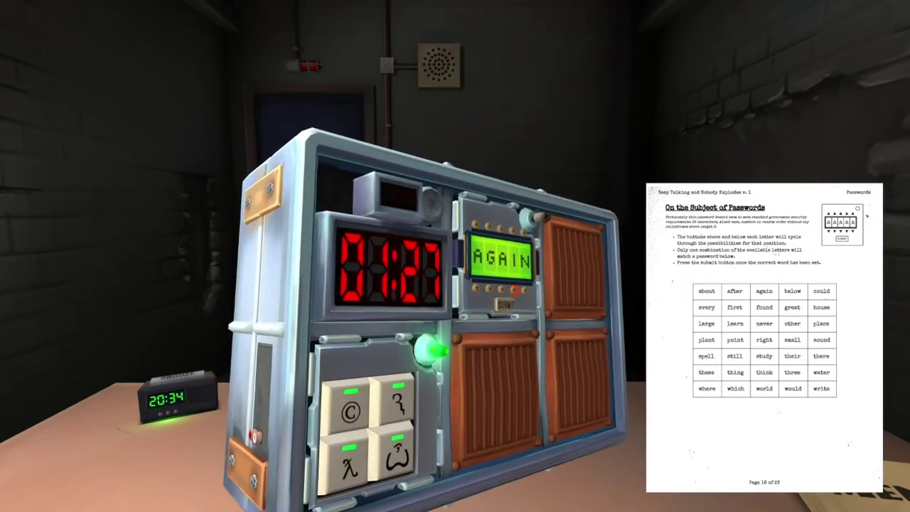
key("Return")
key("Escape")
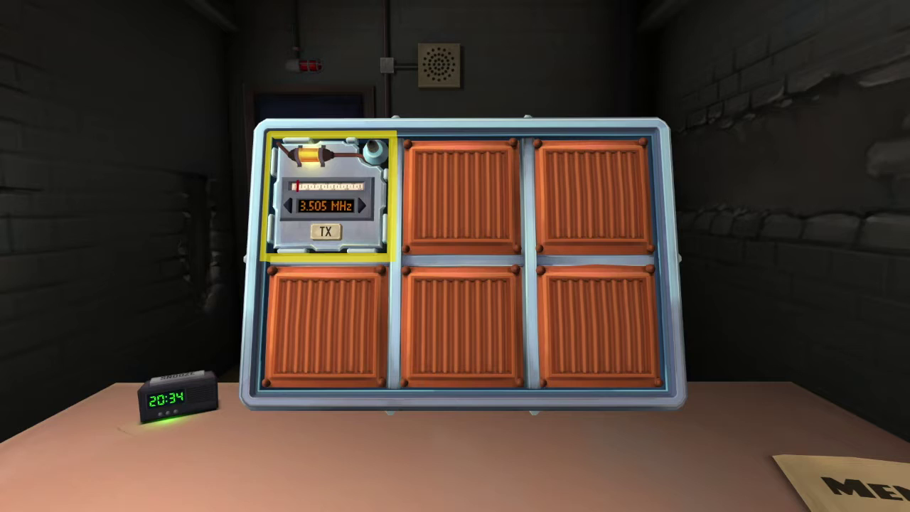
Step: Open the Morse Code manual page, tilt the bomb, and zoom in on the Morse module
key("m")
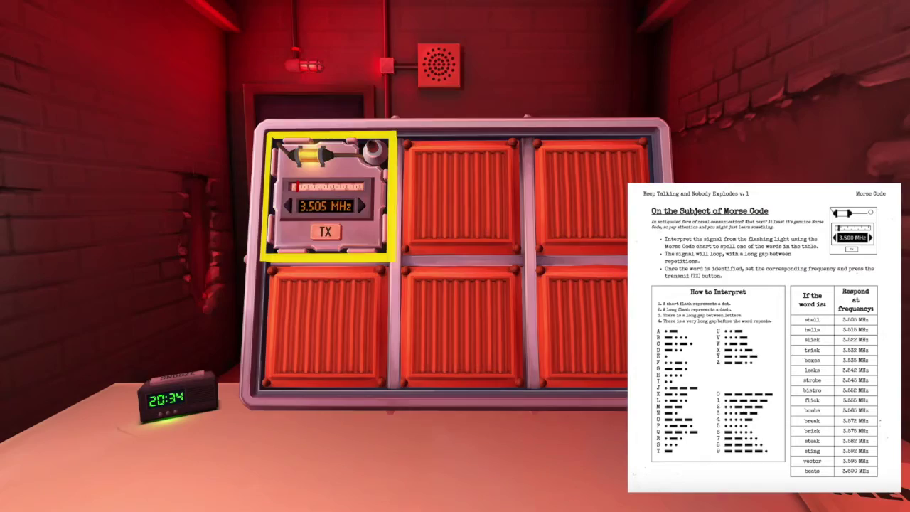
mouse_move(455, 284)
left_mouse_down()
mouse_move(441, 213)
mouse_move(455, 284)
mouse_move(484, 284)
left_mouse_up()
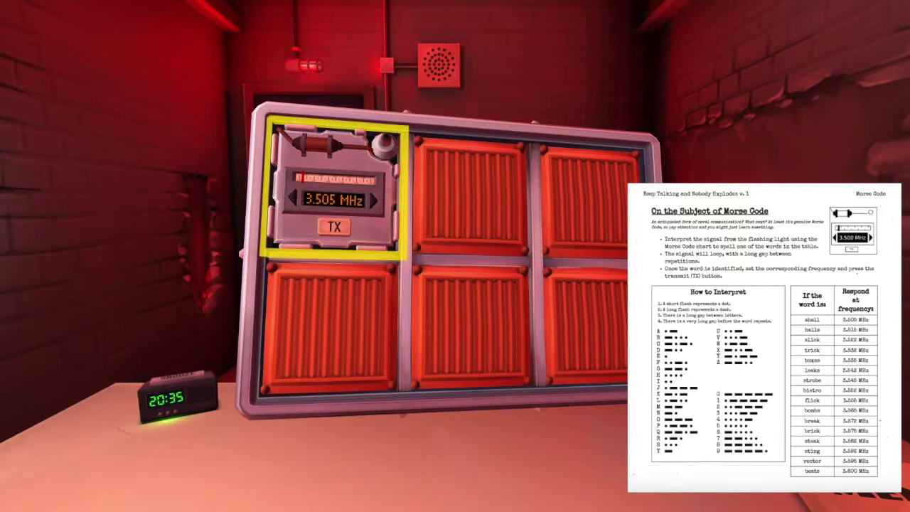
left_click(334, 192)
Step: Drop the frequency to 3.505 MHz, step it up to 3.565 MHz, and transmit
left_click(419, 265)
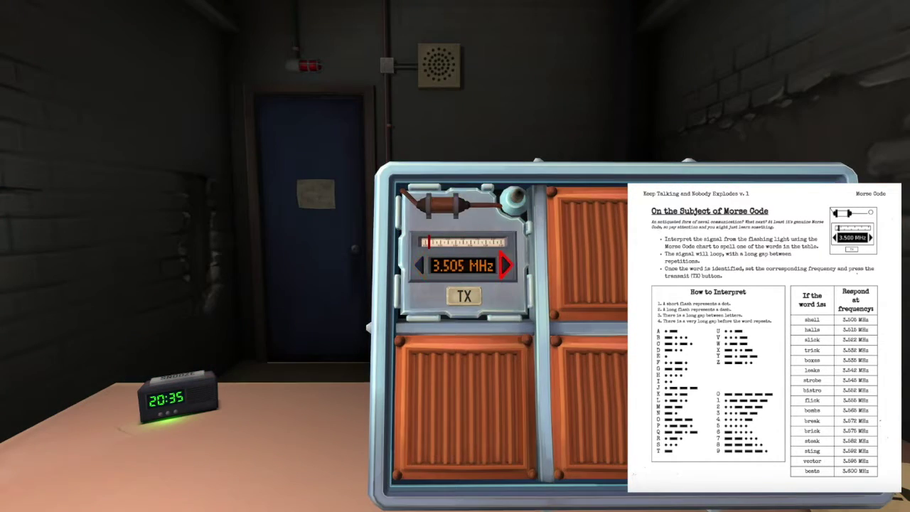
left_click(506, 265)
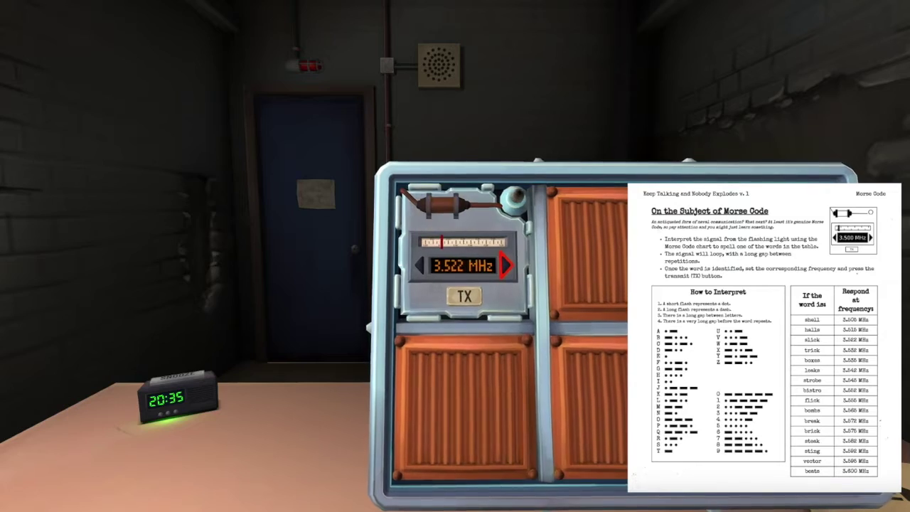
left_click(506, 265)
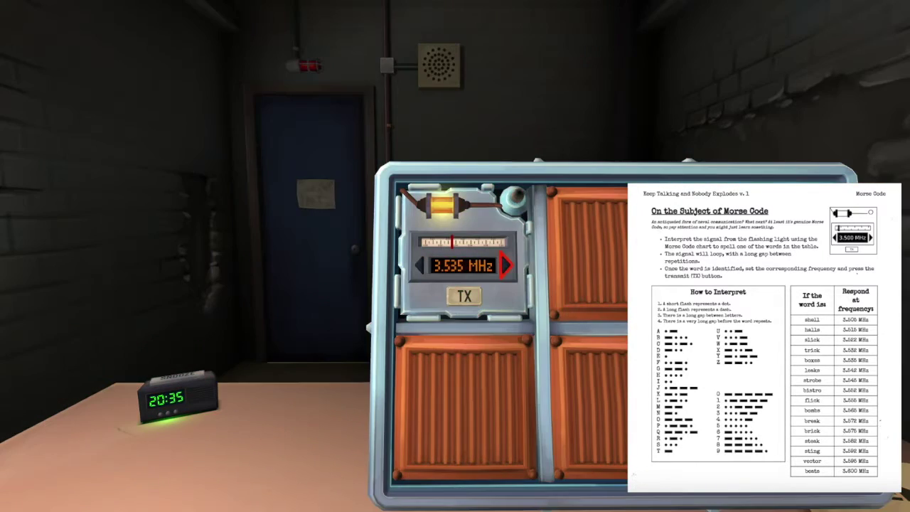
left_click(505, 265)
left_click(506, 265)
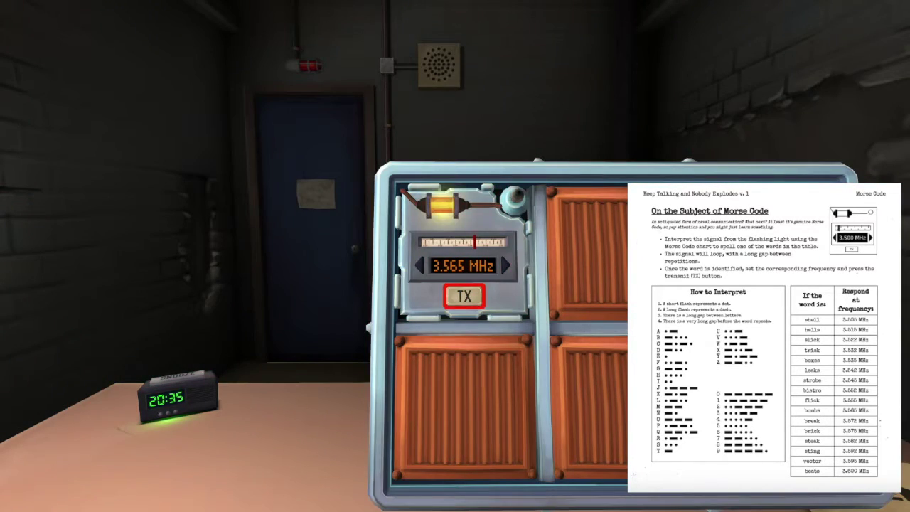
left_click(465, 296)
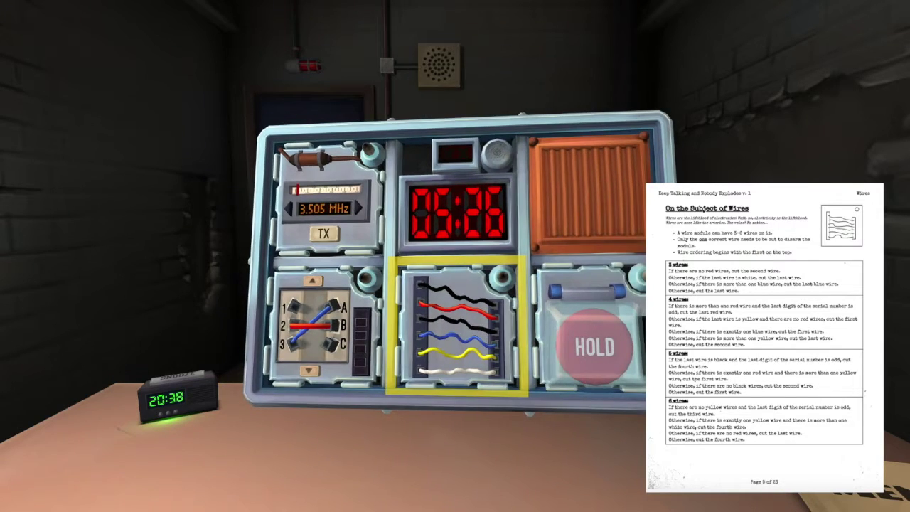
Step: Cut the blue wire to disarm the wires module and step back out
left_click(455, 324)
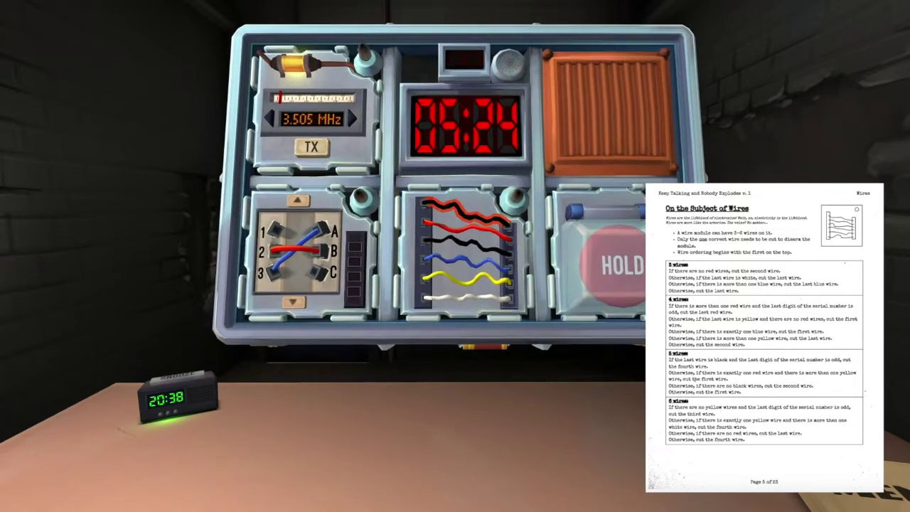
left_click(443, 239)
right_click(455, 256)
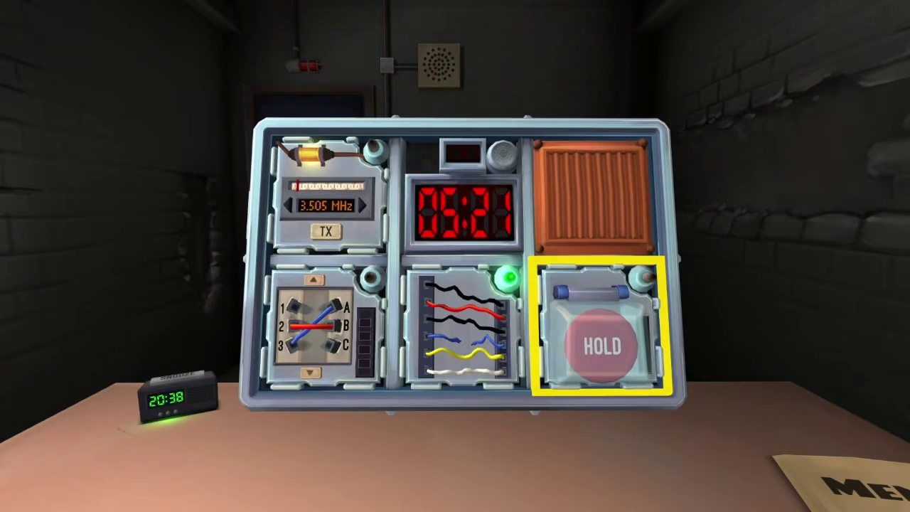
Step: Check the serial, battery and port sides, then press and quickly release the red Hold button
left_click(601, 334)
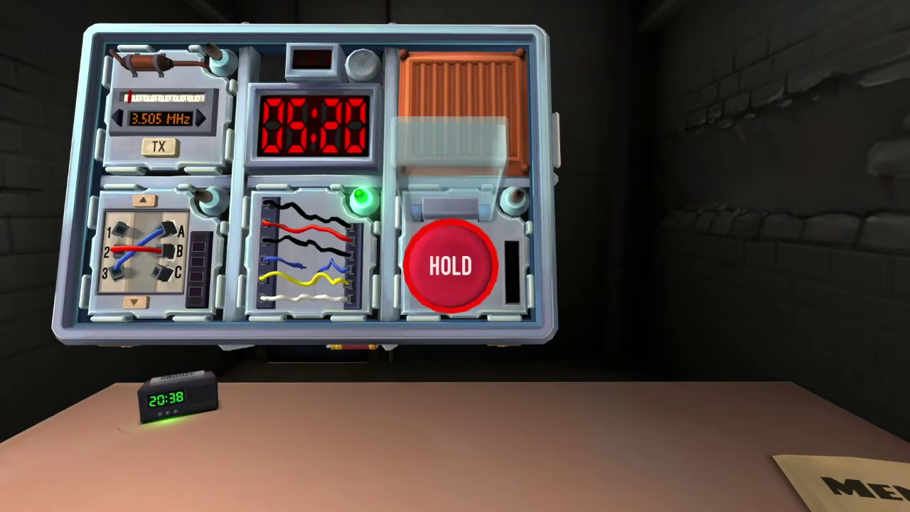
left_click_drag(455, 256, 640, 256)
left_click_drag(455, 256, 640, 214)
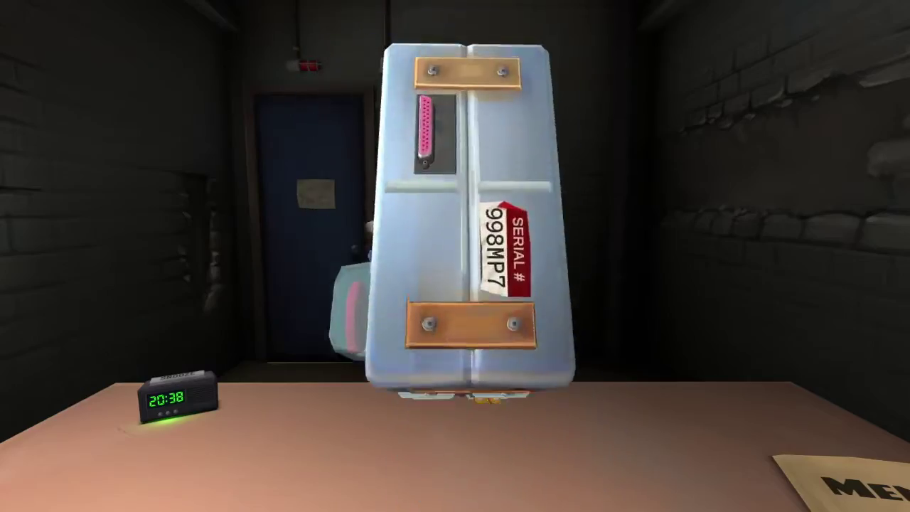
left_click_drag(455, 256, 455, 114)
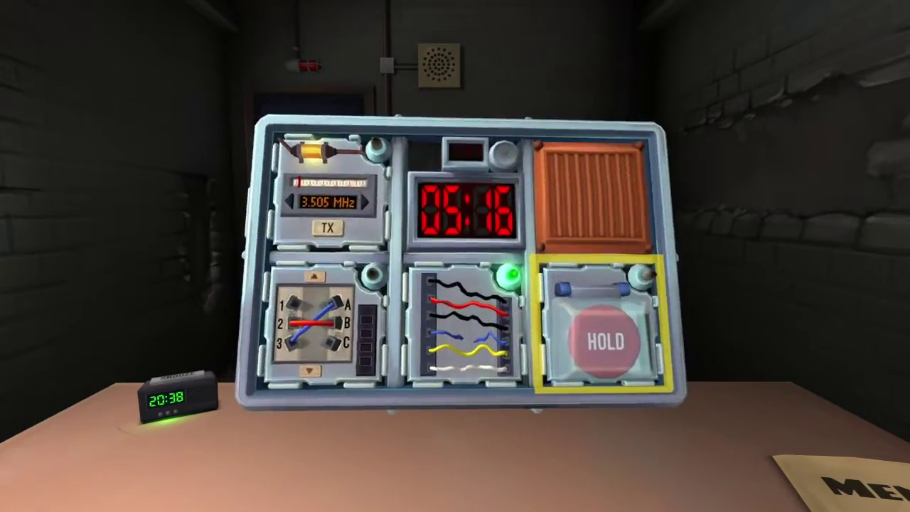
left_click_drag(455, 256, 640, 256)
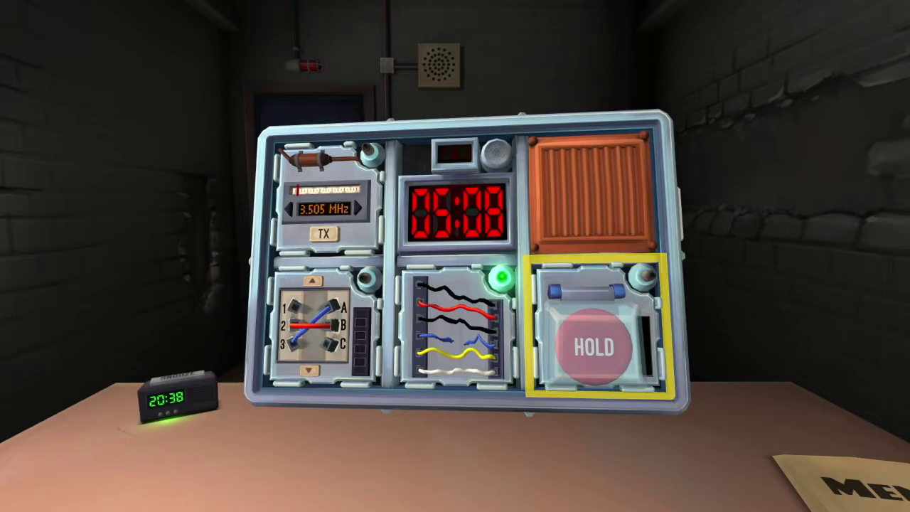
left_click(593, 346)
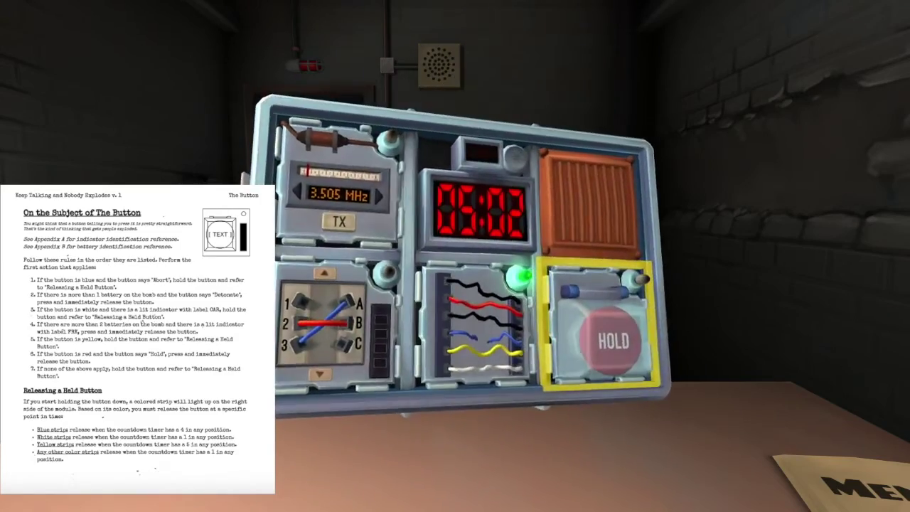
mouse_move(455, 256)
left_mouse_down()
mouse_move(284, 256)
mouse_move(285, 213)
mouse_move(341, 256)
left_mouse_up()
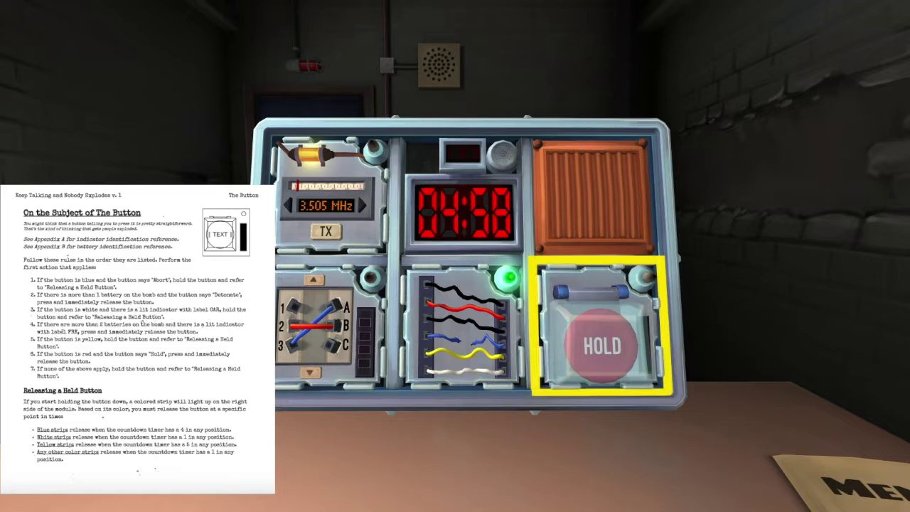
left_click(602, 323)
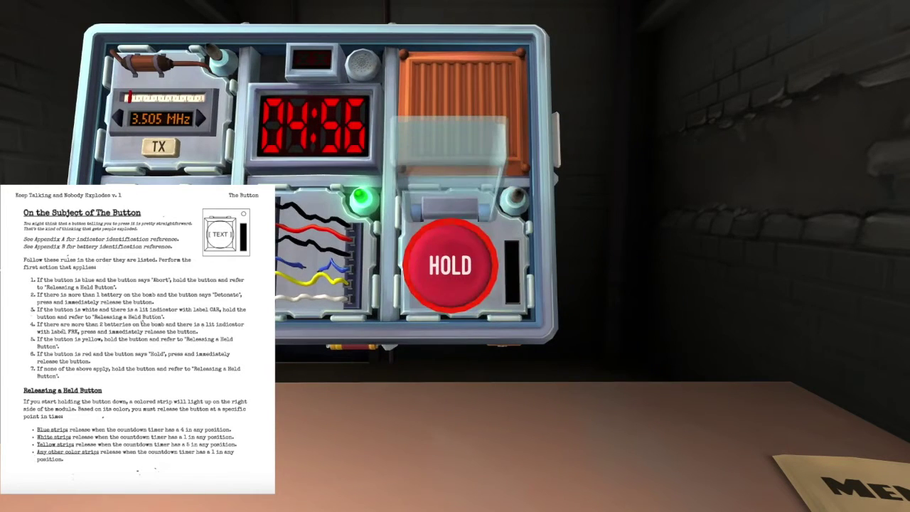
right_click(450, 265)
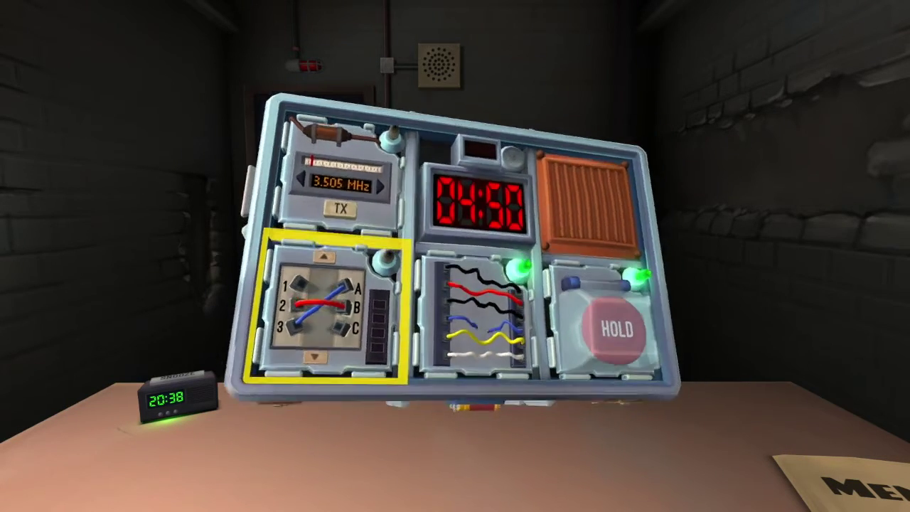
Step: Tilt the bomb, set it down and pick it up, then focus the wire-sequence module
left_click_drag(323, 323, 334, 323)
left_click(324, 323)
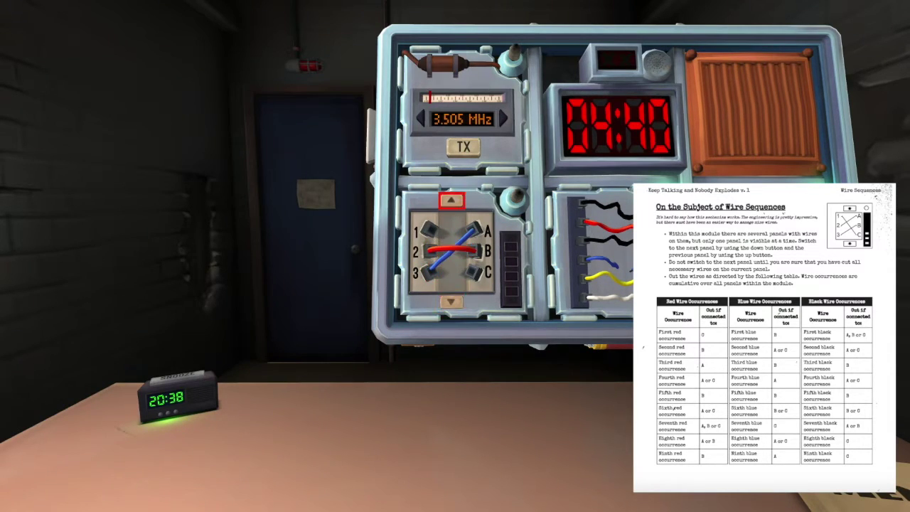
right_click(434, 274)
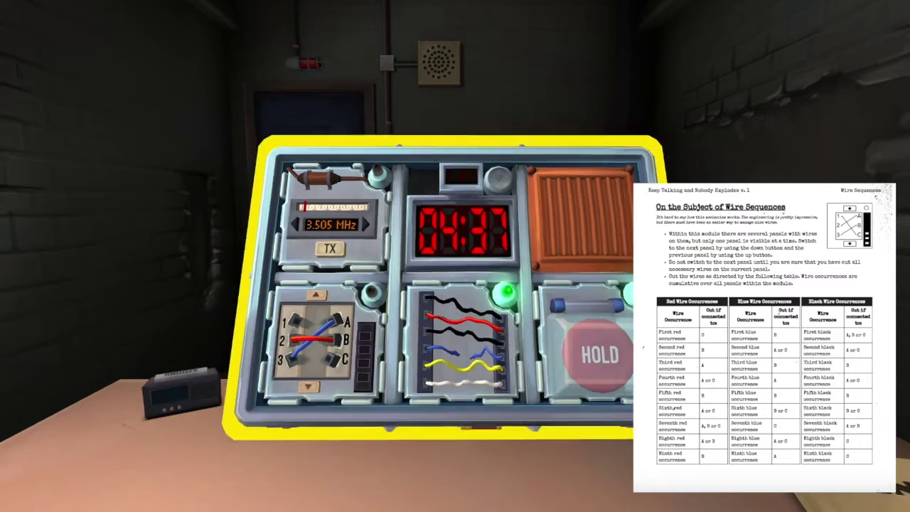
right_click(440, 284)
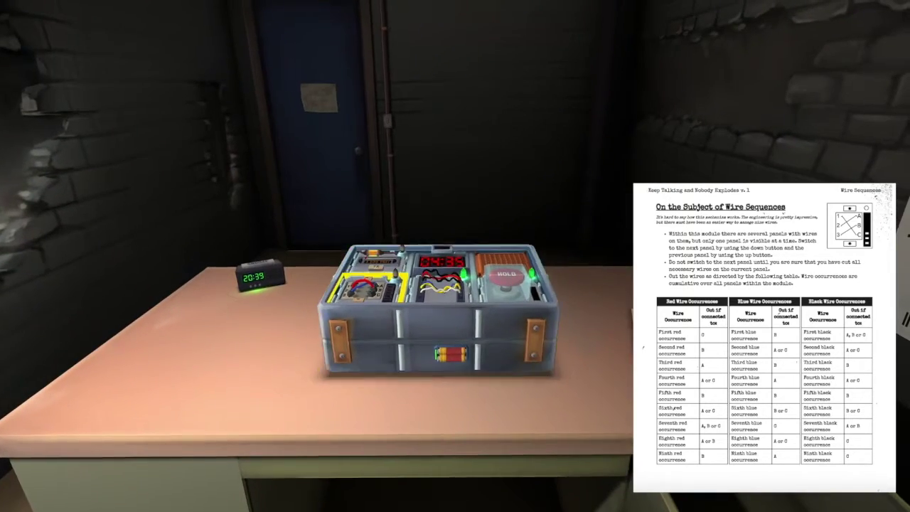
left_click(366, 291)
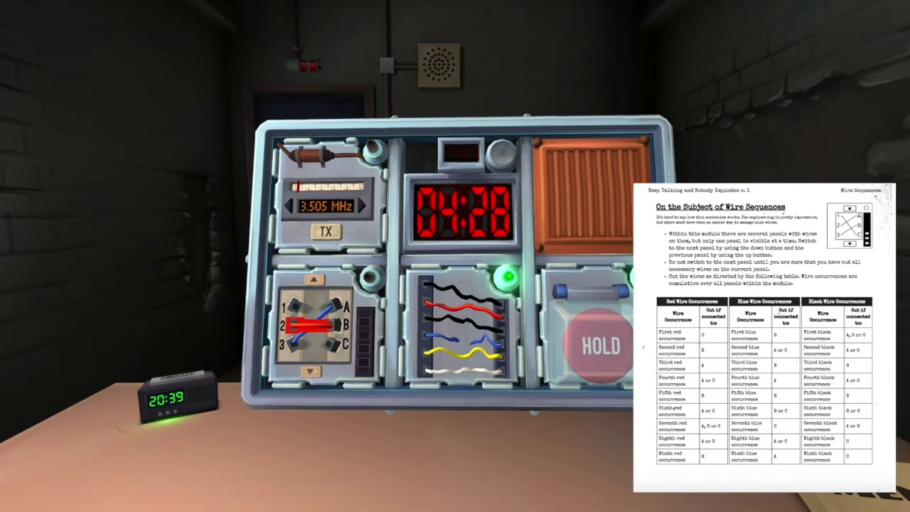
left_click(324, 324)
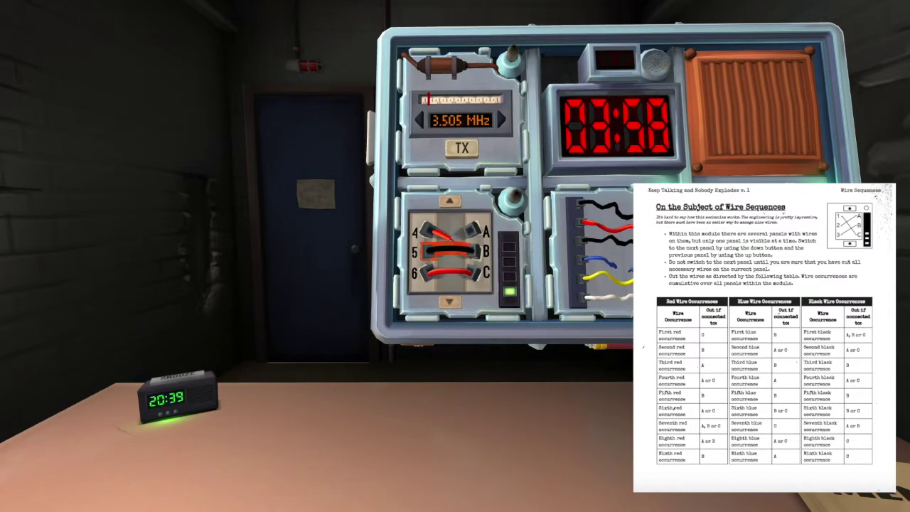
Step: Cut the red 5-to-B and blue 10-to-B wires while advancing through the panels
left_click(450, 250)
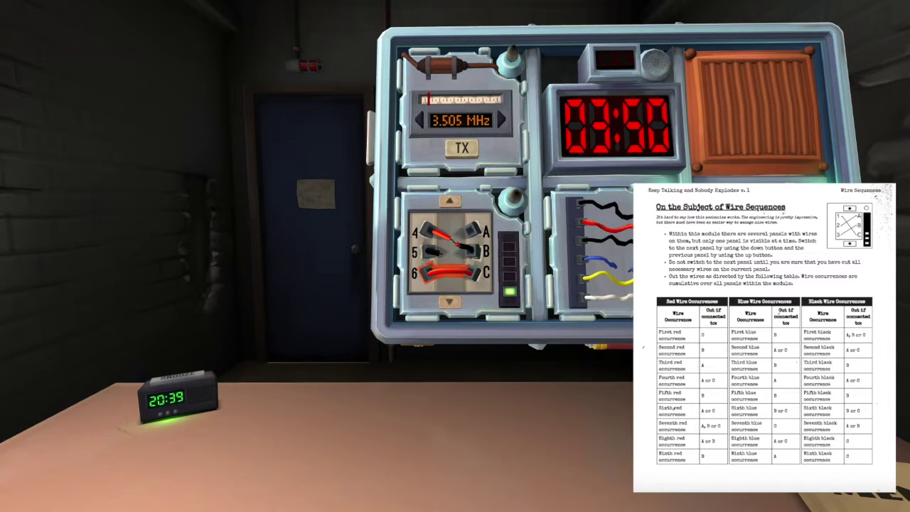
left_click(450, 301)
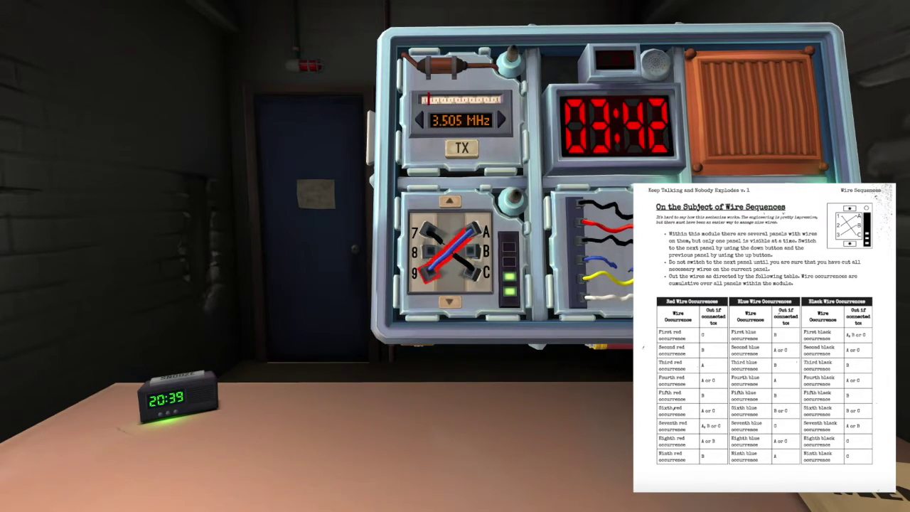
left_click(449, 302)
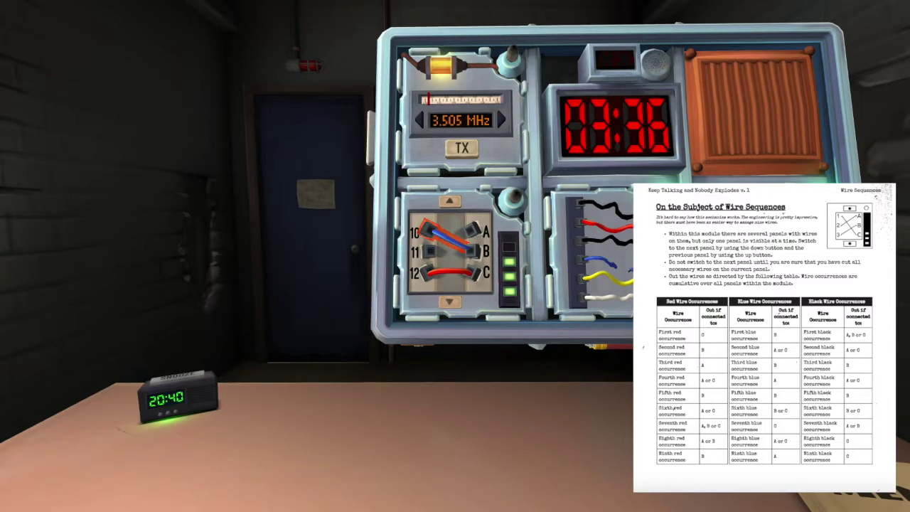
left_click(448, 240)
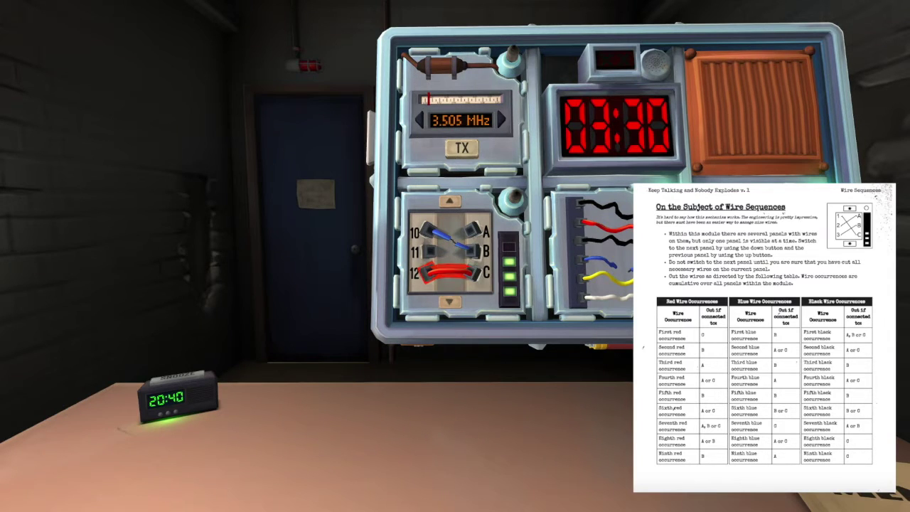
left_click(448, 270)
left_click(450, 302)
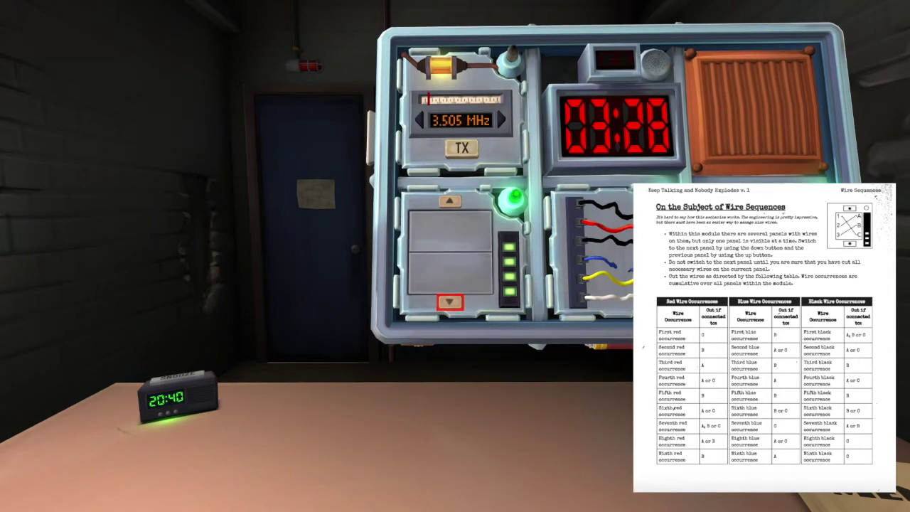
Step: Back out from the wire module and zoom in on the Morse code module
right_click(449, 302)
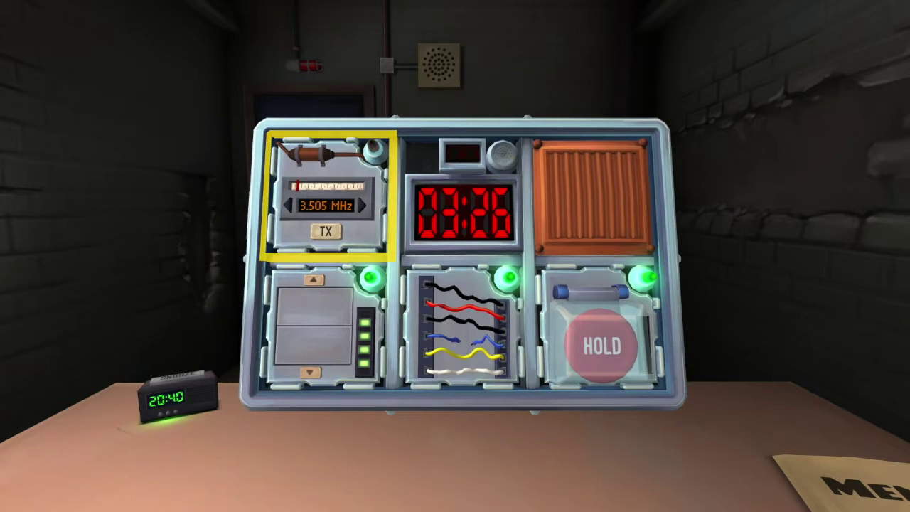
left_click(327, 199)
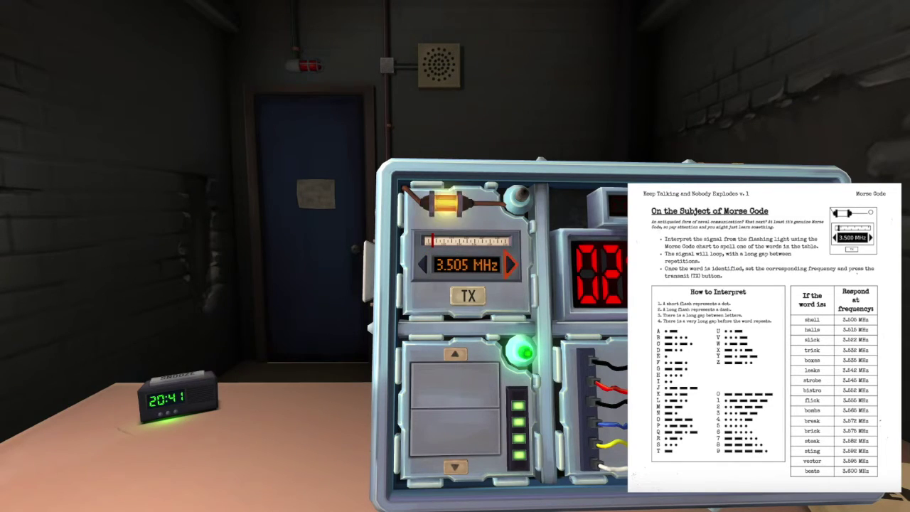
Step: Raise the frequency to 3.572 MHz and transmit, then nudge it to 3.575 MHz and transmit again
left_click(511, 265)
left_click(511, 265)
left_click(510, 264)
left_click(510, 264)
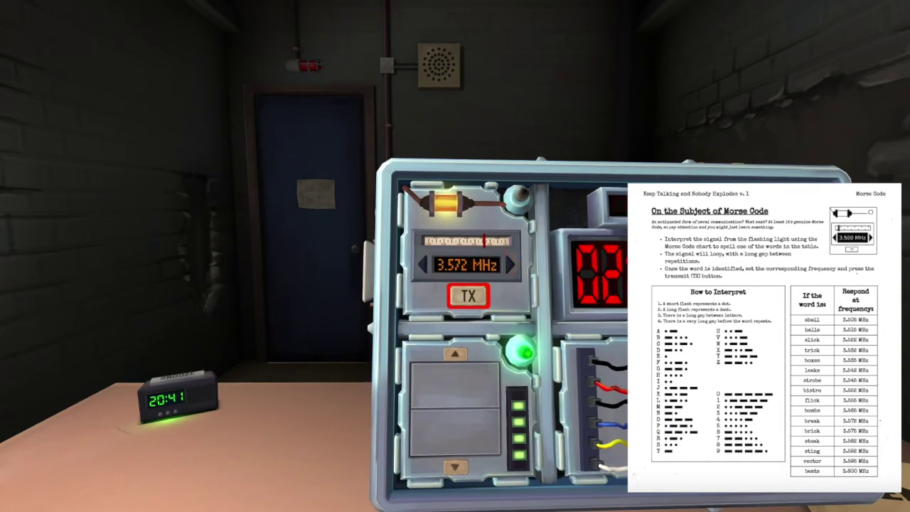
left_click(467, 296)
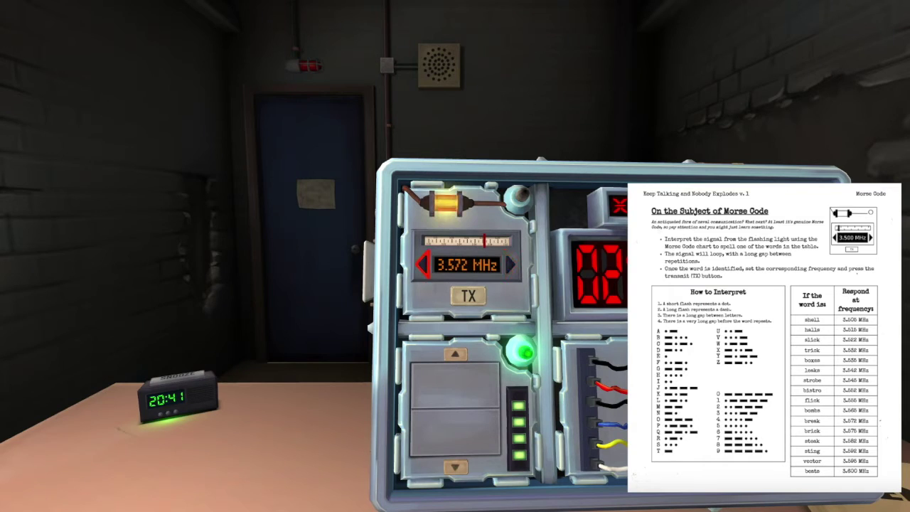
left_click(510, 265)
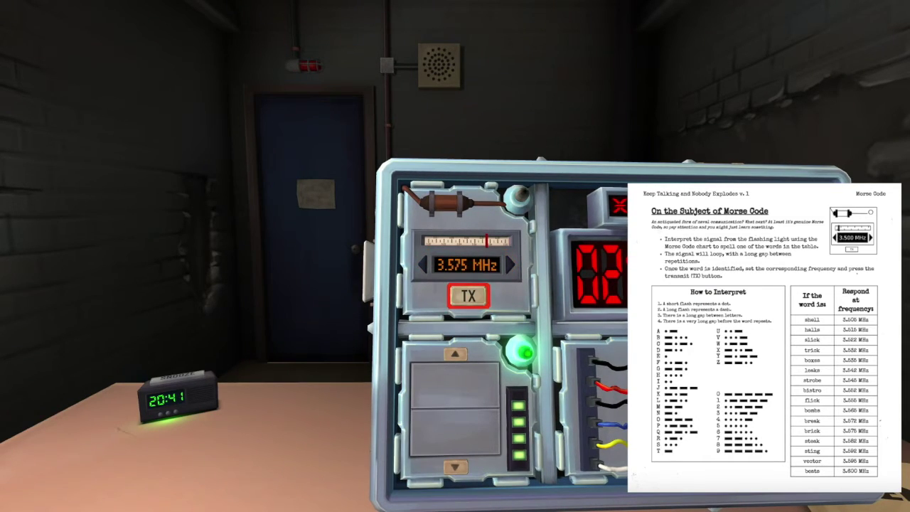
left_click(467, 296)
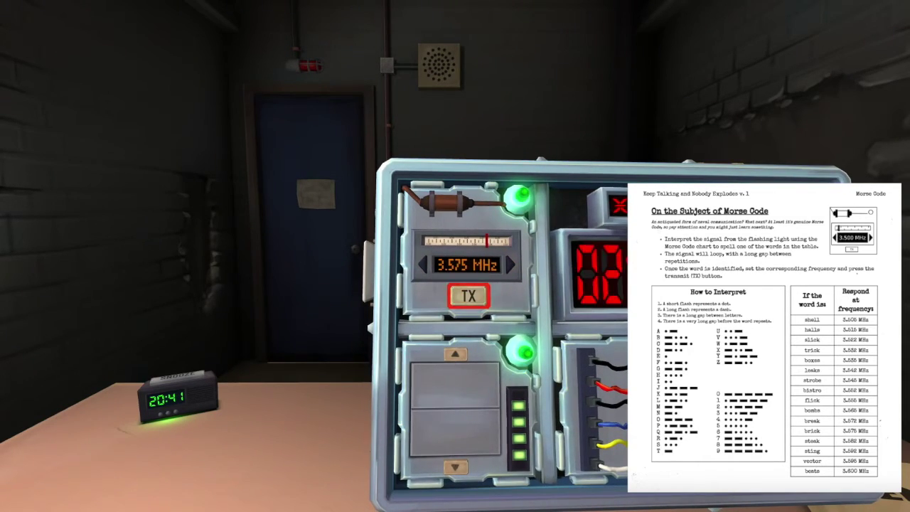